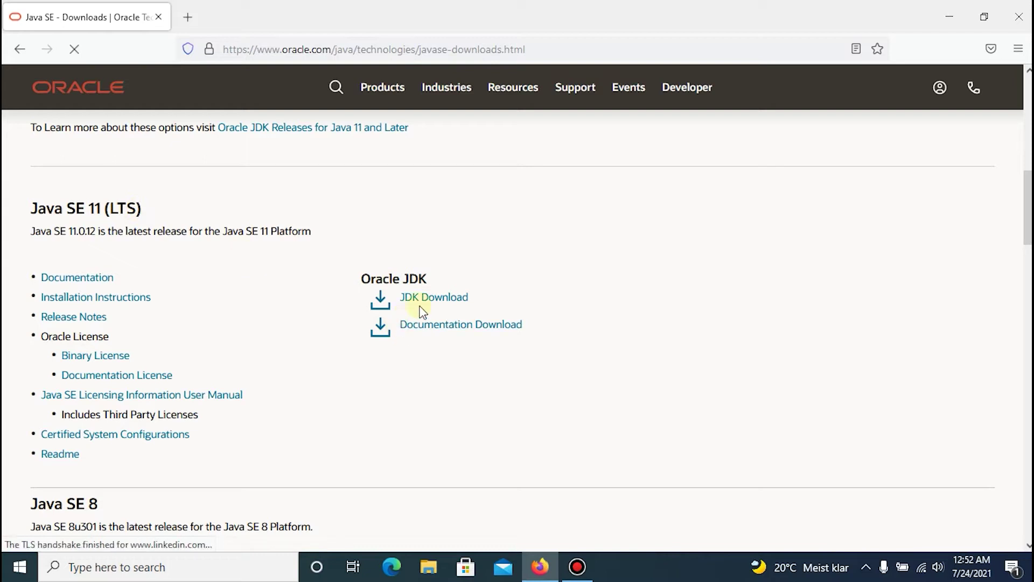
Download the Java SE 11 JDK Windows x64 installer, jdk-11.0.12_windows-x64_bin.exe, accepting the Oracle license agreement
click(432, 305)
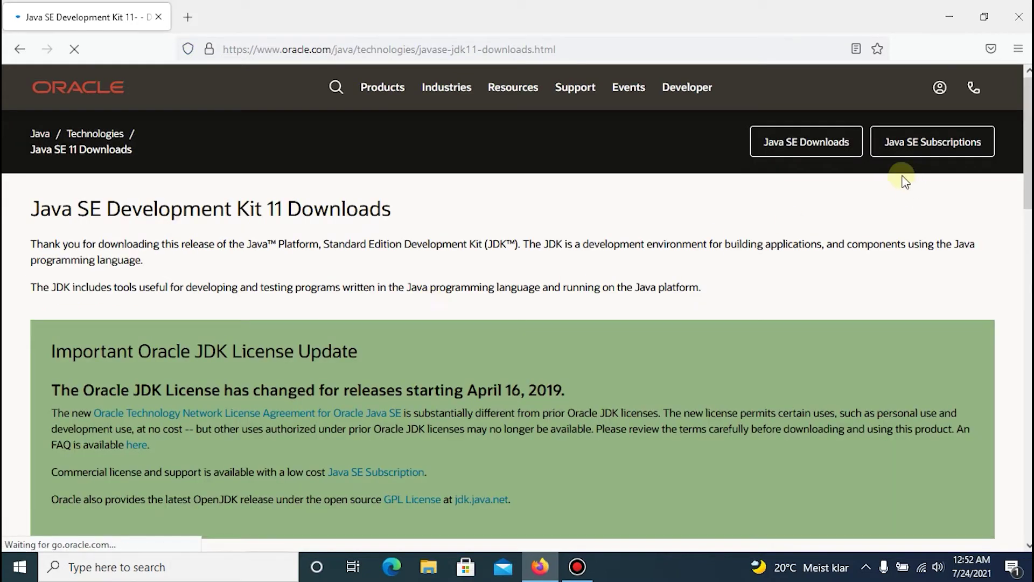
scroll(905, 182, down, 2)
scroll(905, 182, down, 7)
scroll(518, 331, down, 7)
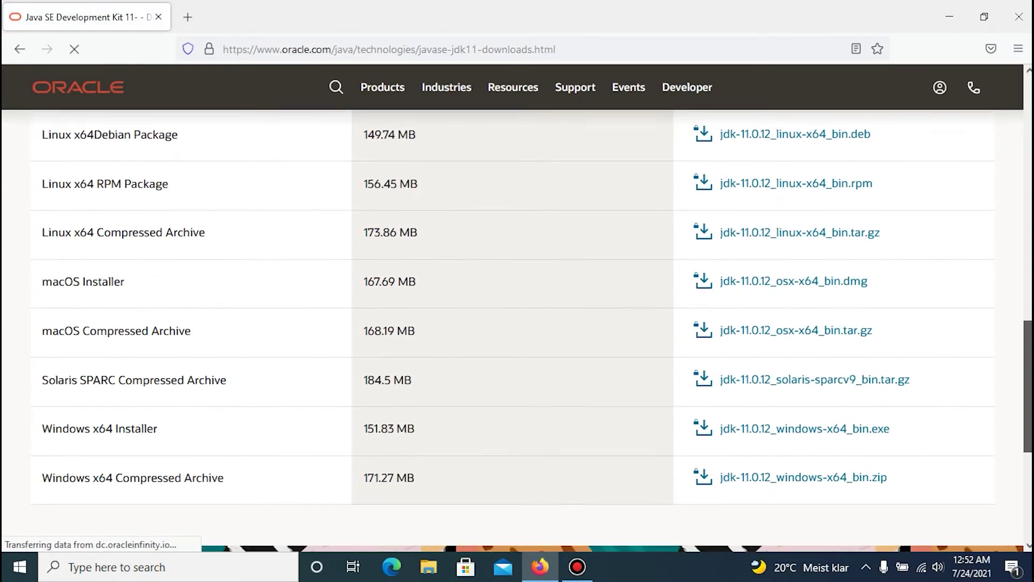
scroll(942, 332, down, 1)
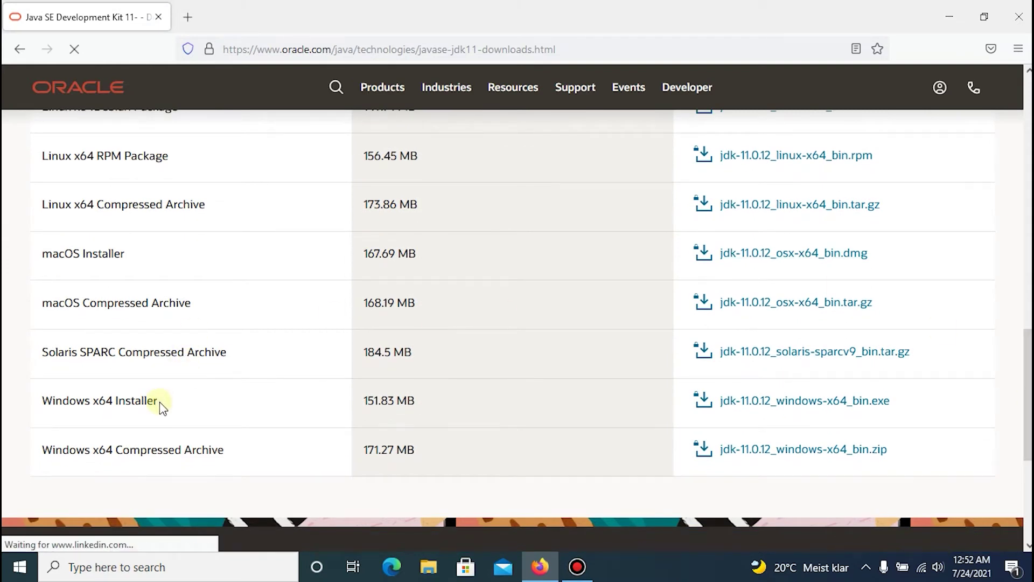
click(784, 405)
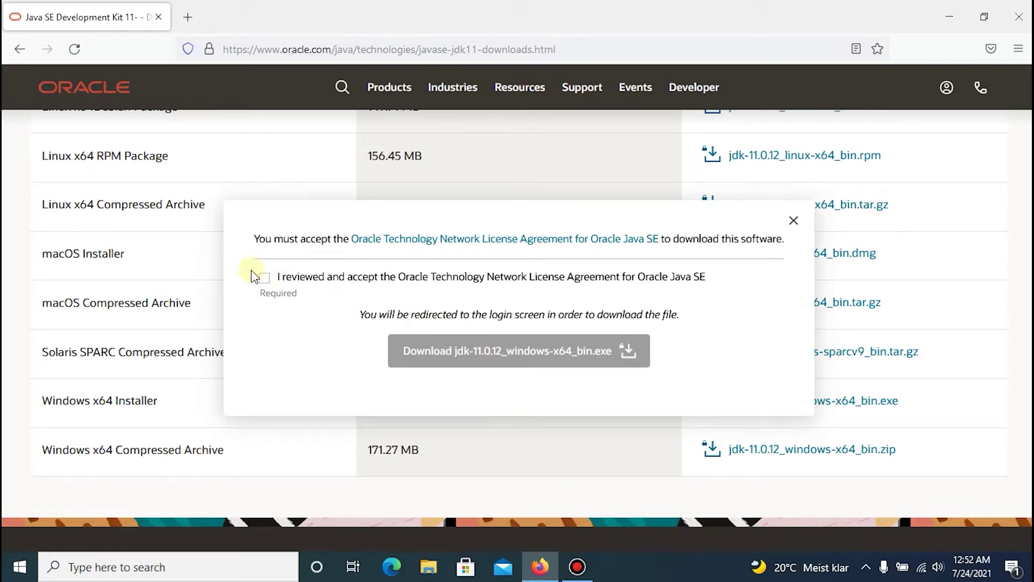
click(264, 278)
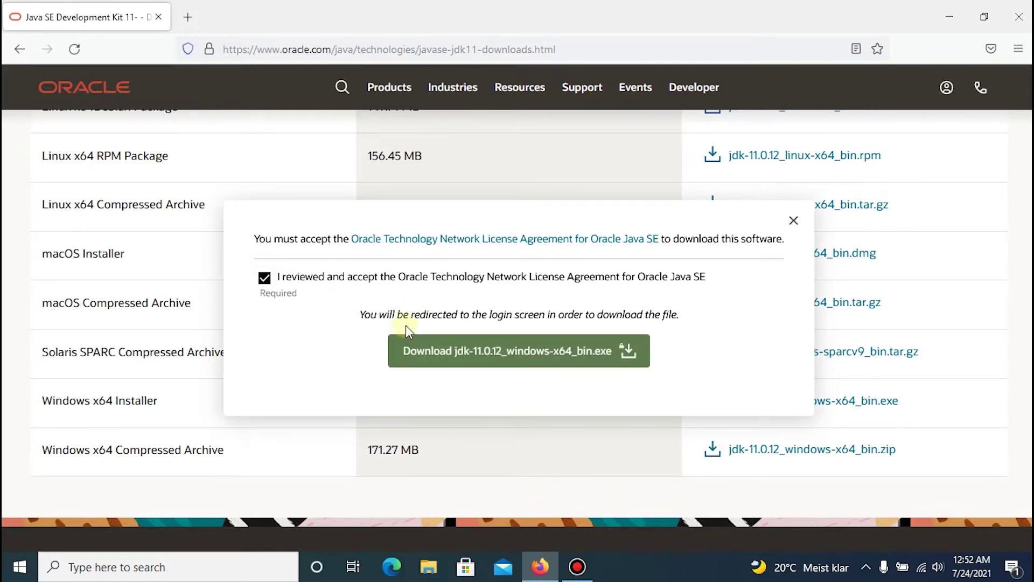
click(470, 364)
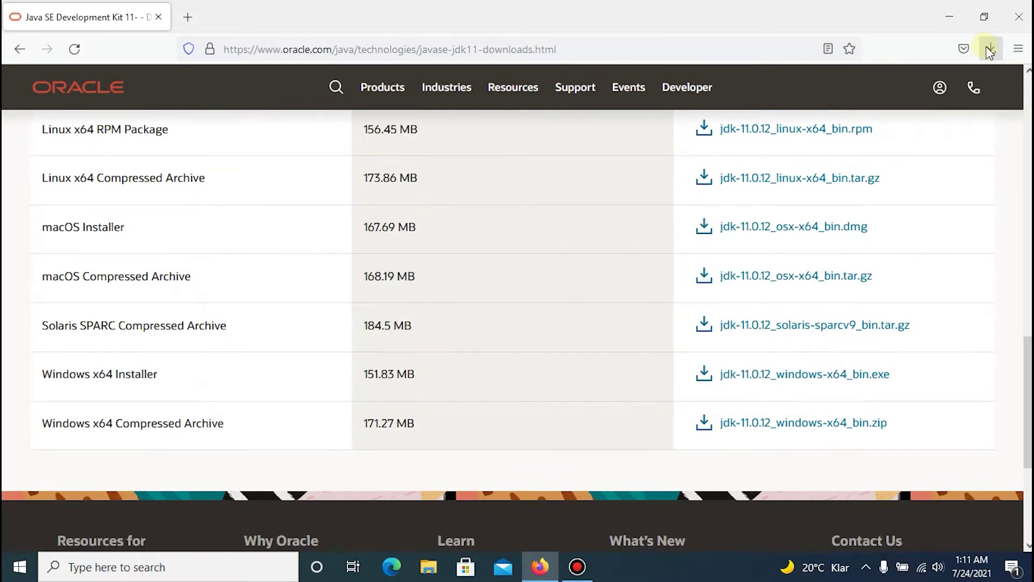
Run the downloaded jdk-11.0.12_windows-x64_bin.exe and install the JDK with the default settings
click(989, 50)
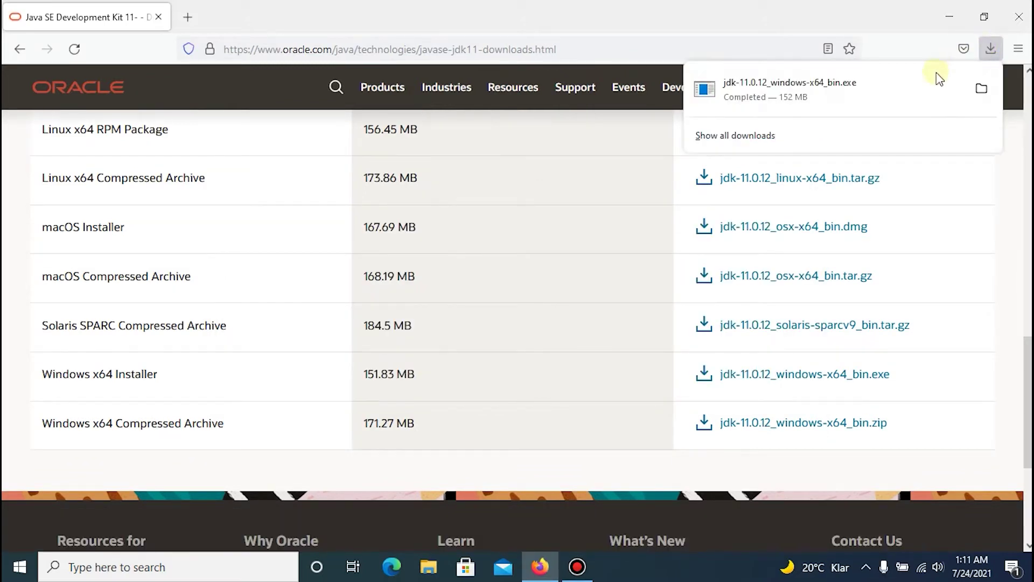
click(860, 99)
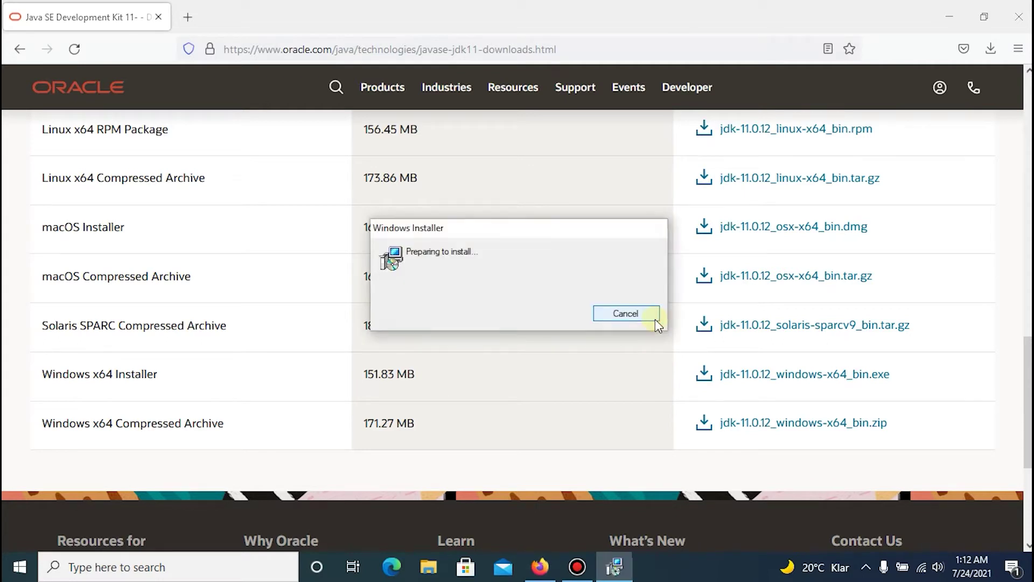
click(598, 405)
click(598, 404)
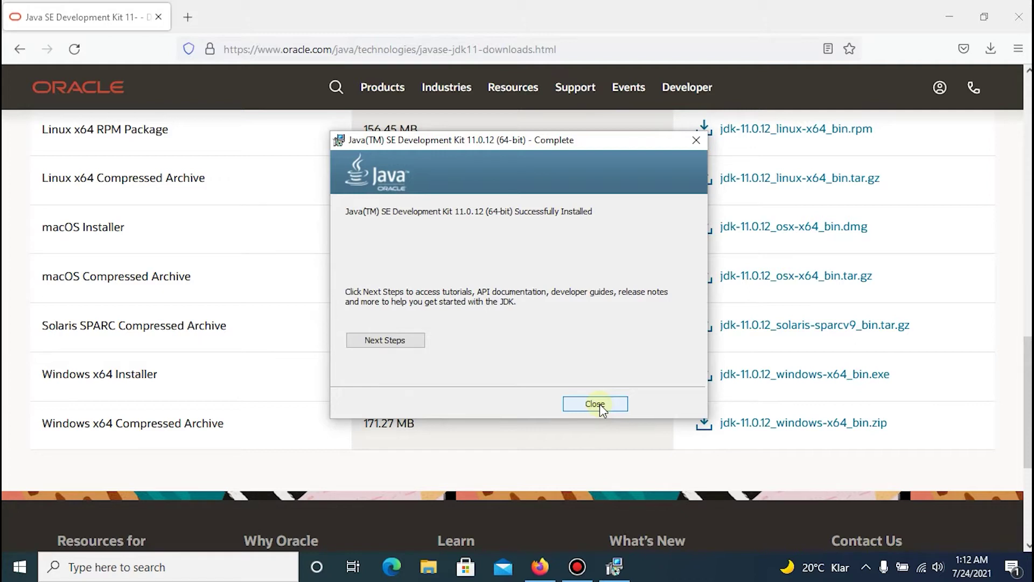
click(600, 408)
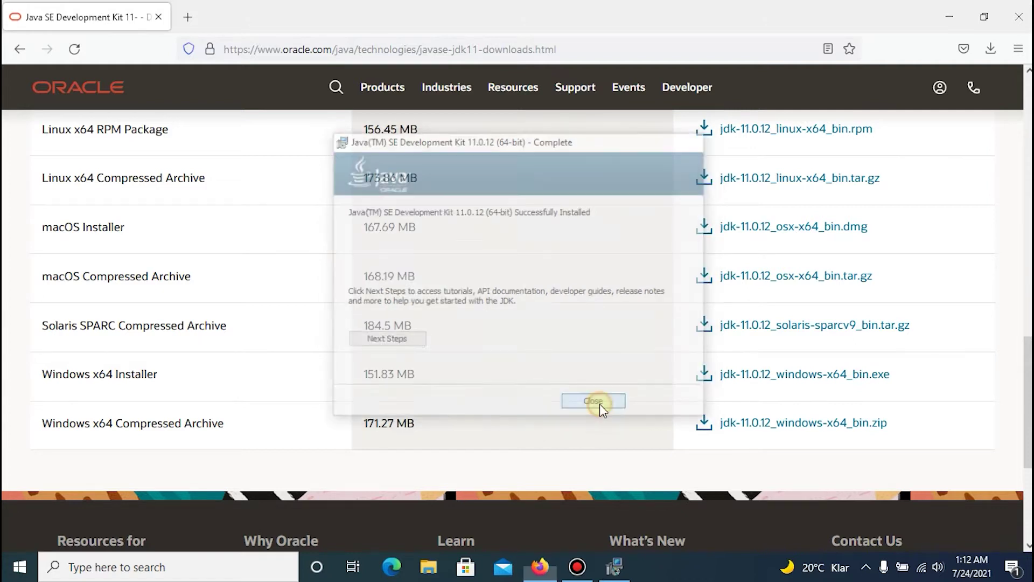
Open Command Prompt and check the installed Java version with "java -version"
click(177, 567)
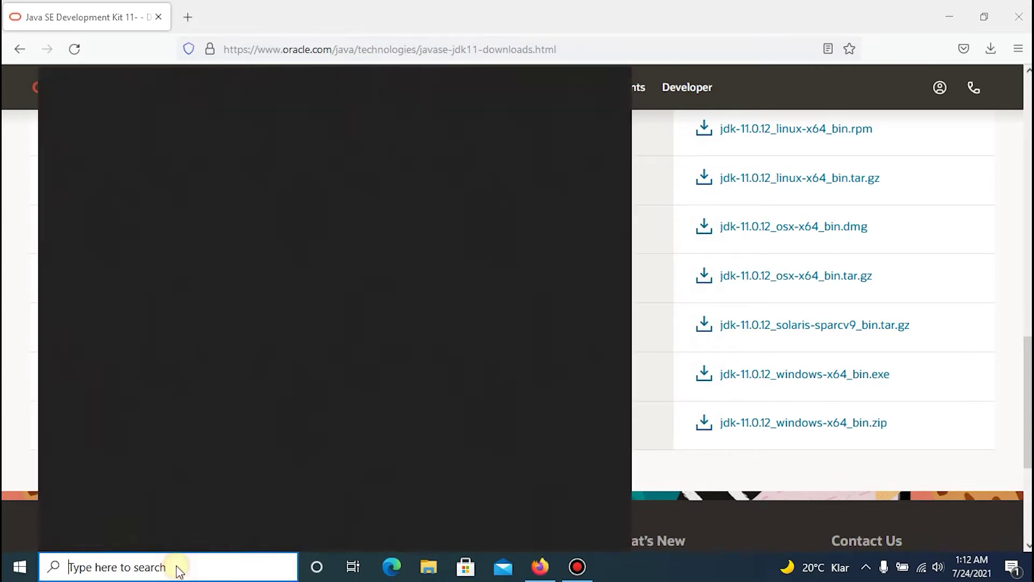
text(cmd)
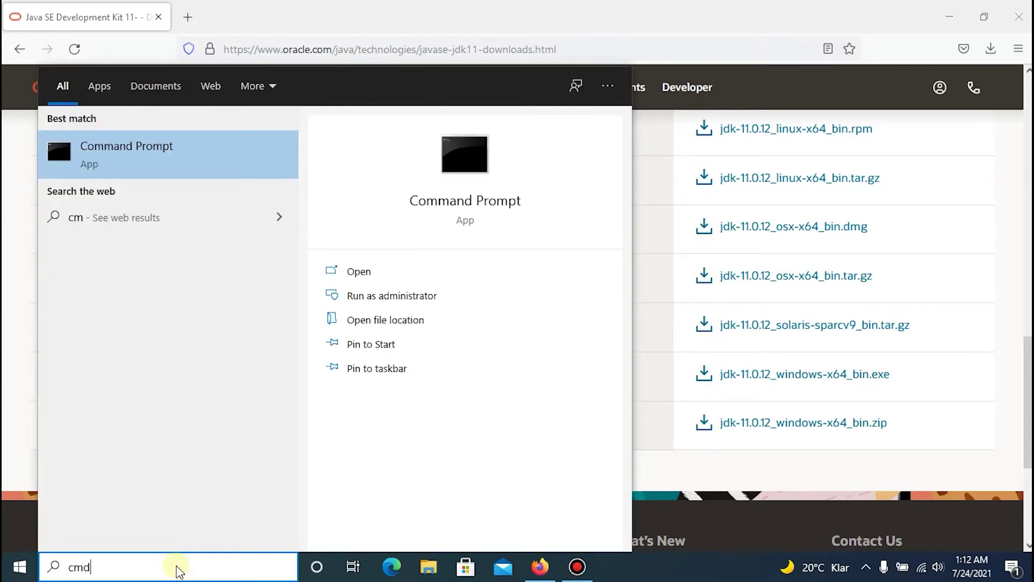
key(Return)
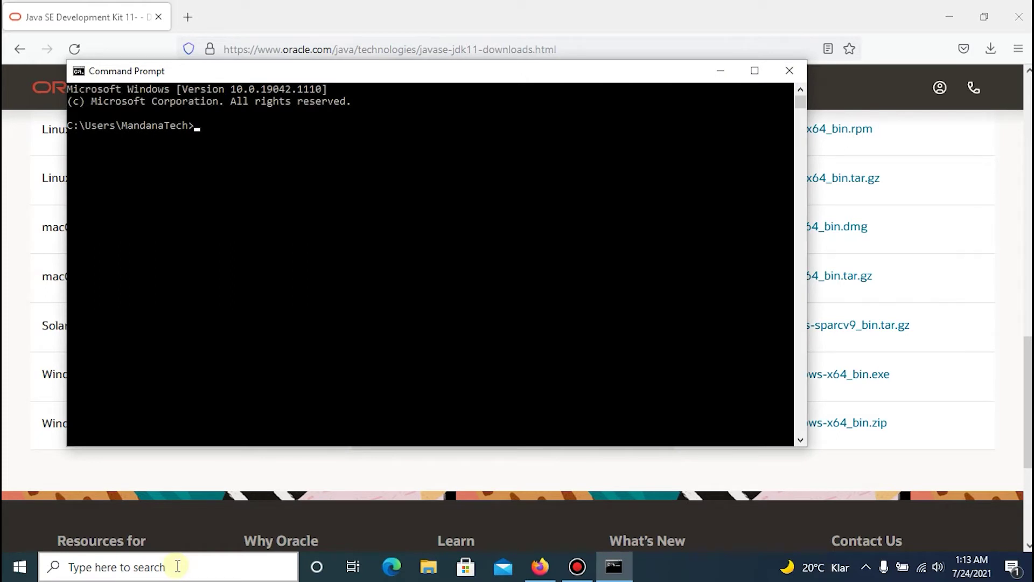
text(java -version)
key(Return)
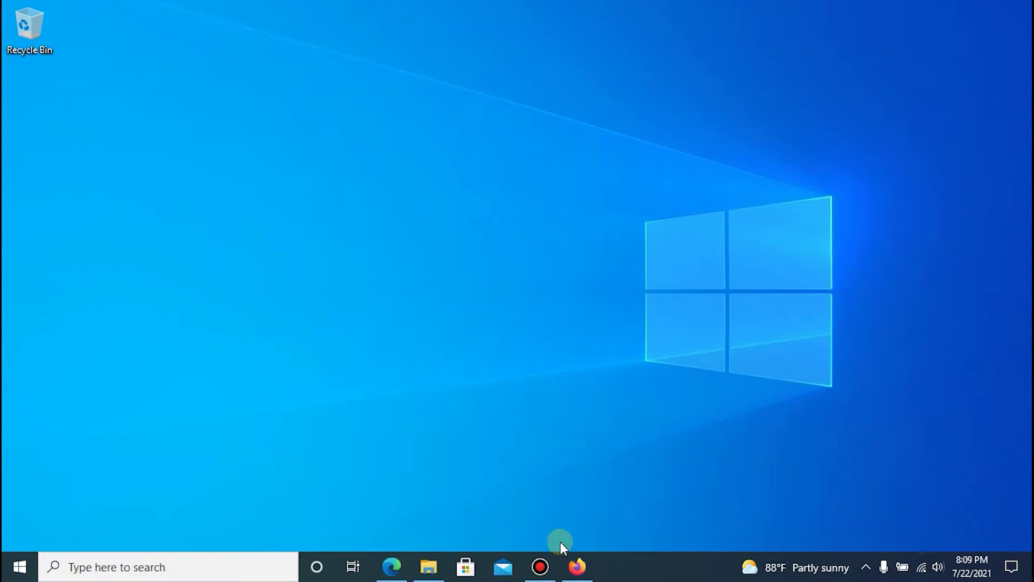
Switch to Firefox and go to the JetBrains website at jetbrains.com
click(575, 565)
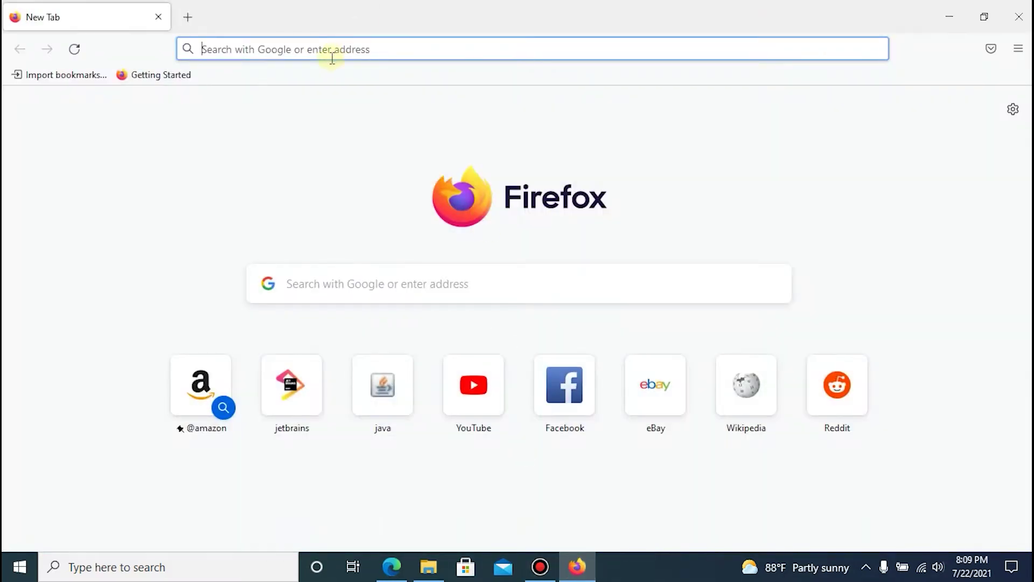
text(jetbrains.com/)
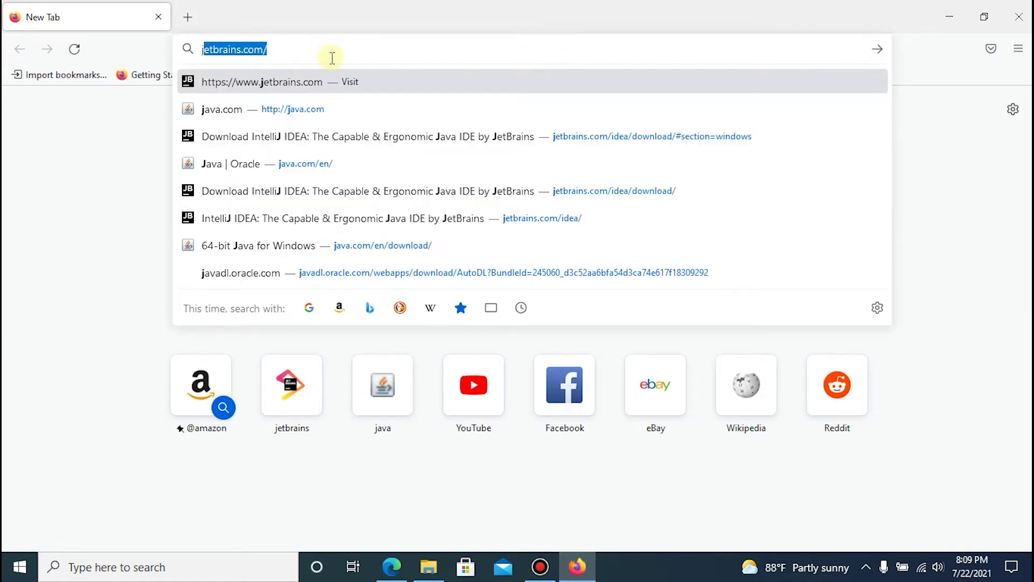
key(Return)
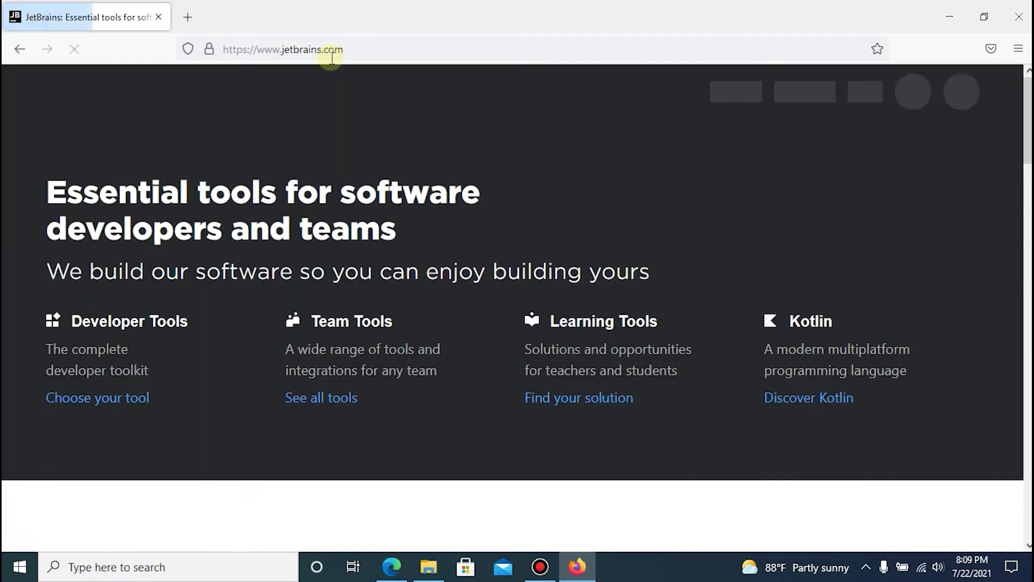
Download the IntelliJ IDEA Community edition .exe installer for Windows and save the file
click(491, 100)
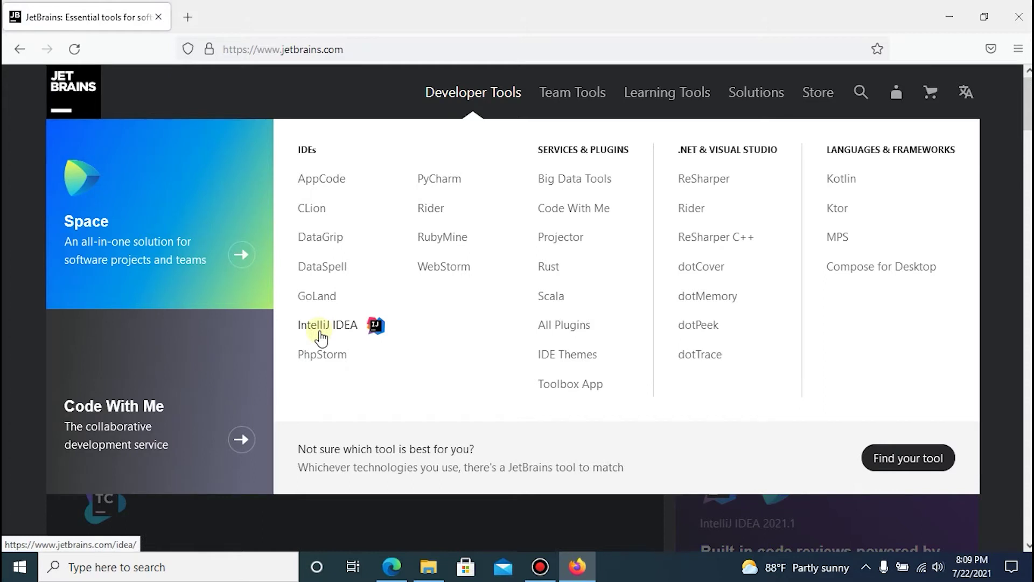
click(321, 338)
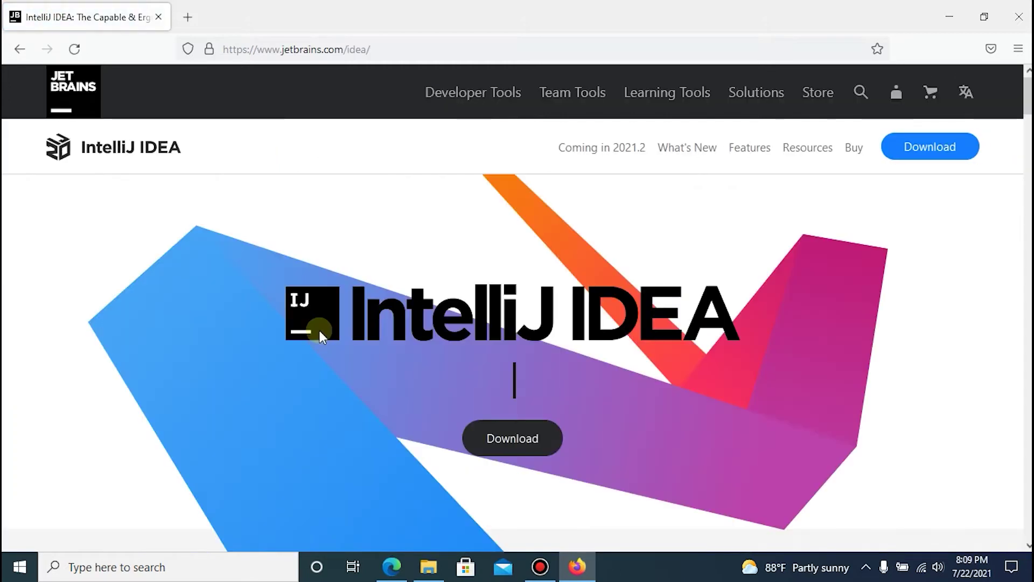
click(512, 431)
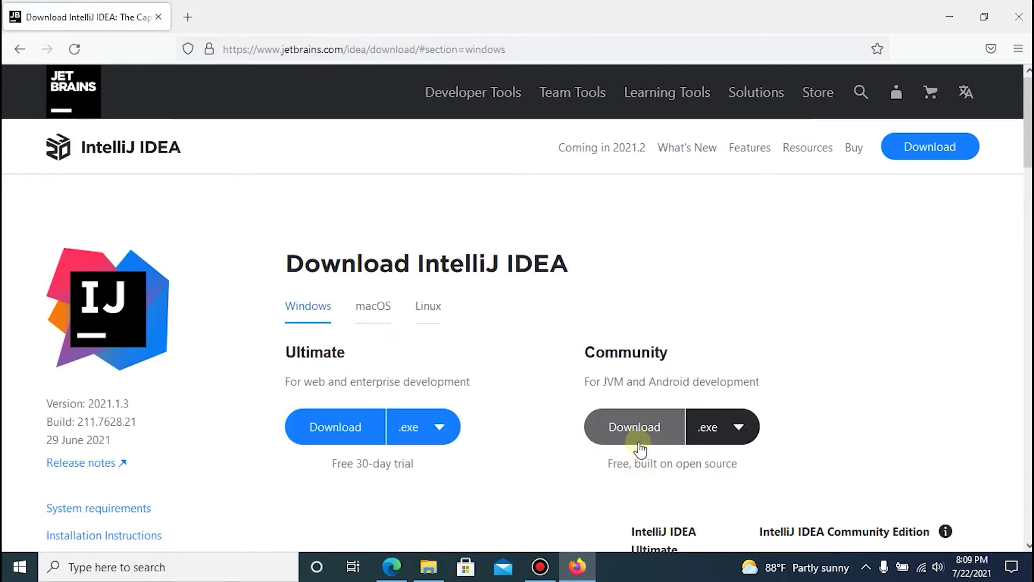
click(642, 435)
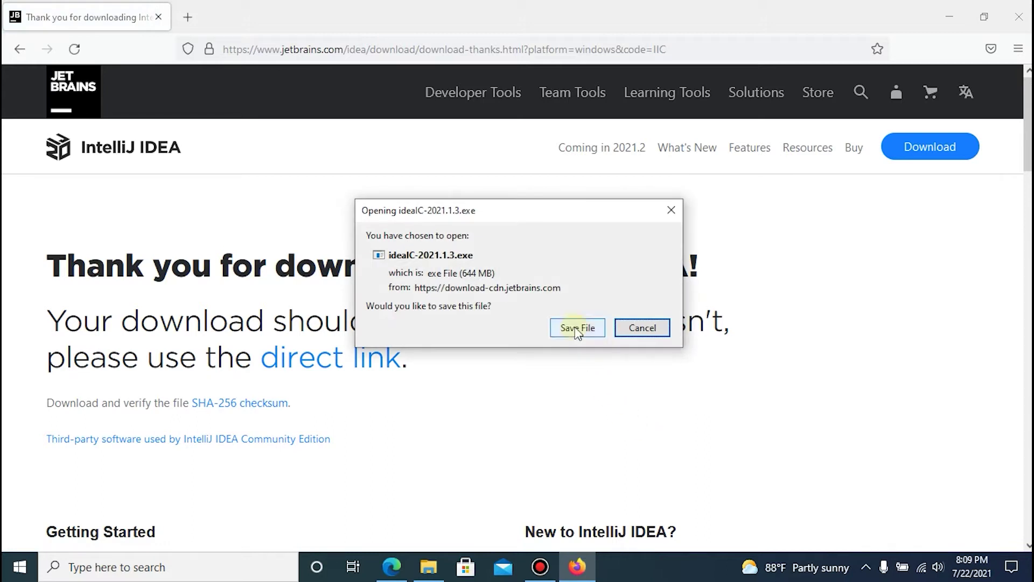
click(571, 326)
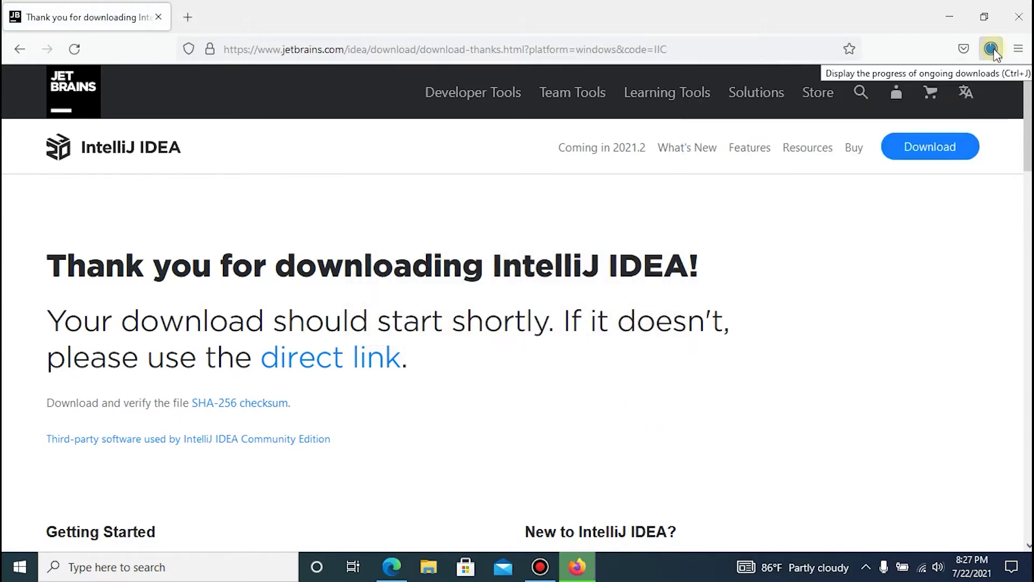
Run the downloaded ideaIC-2021.1.3.exe installer, allow it through the security warning, and minimize the browser
click(991, 49)
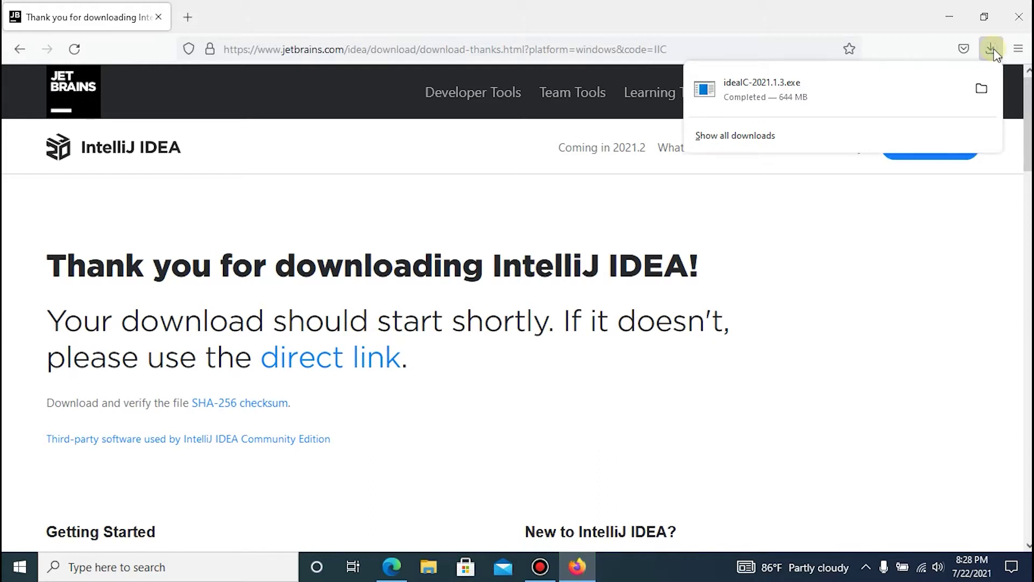
click(806, 79)
mouse_move(814, 86)
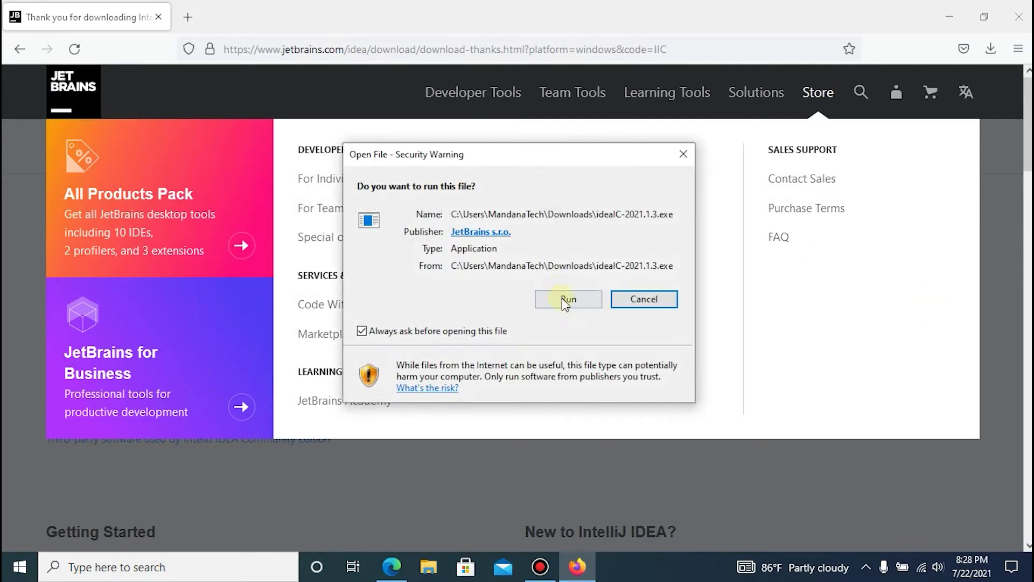
click(567, 303)
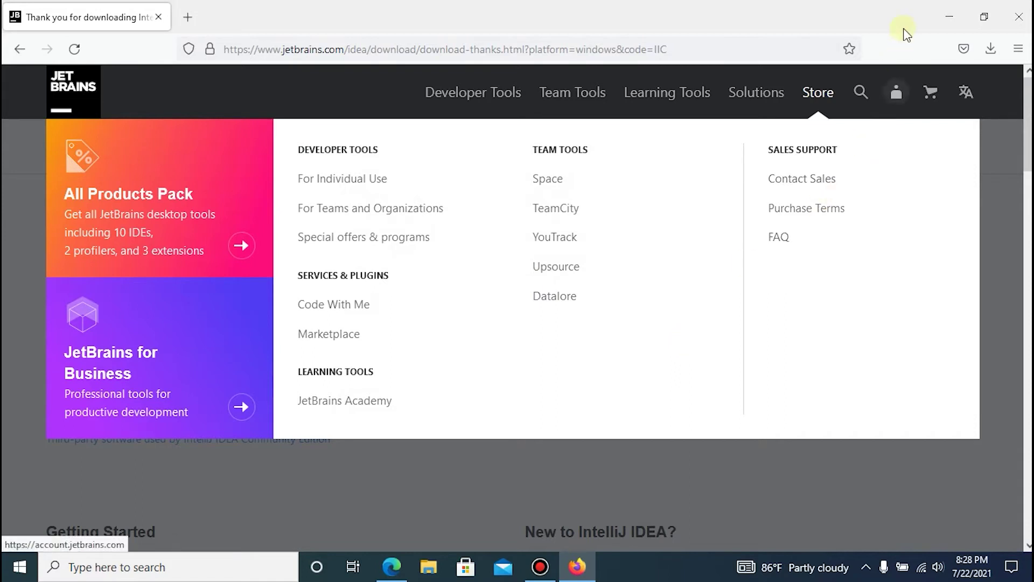
click(950, 14)
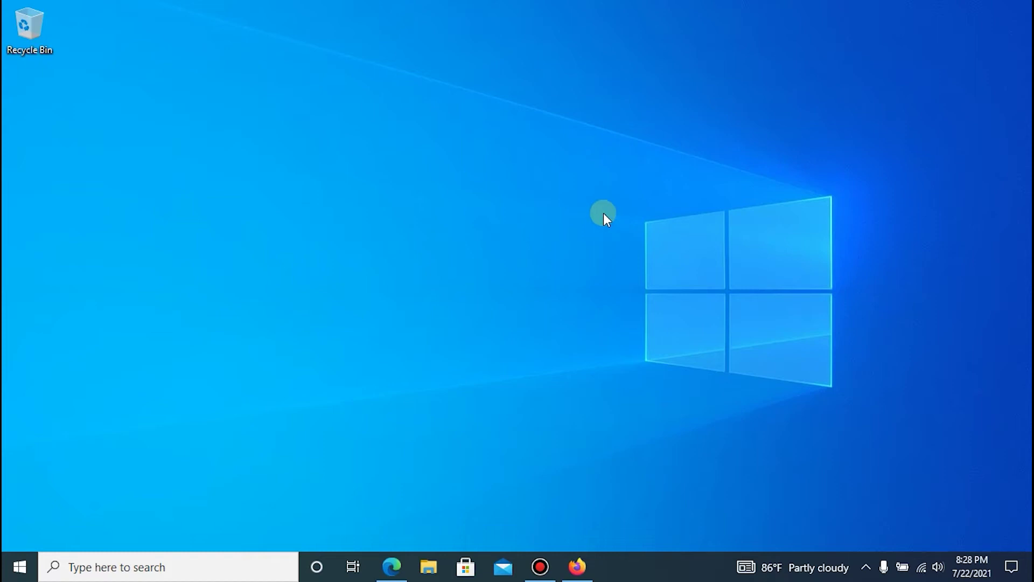
Install IntelliJ IDEA Community Edition with the default destination, no extra installation options, and the JetBrains Start Menu folder
click(588, 408)
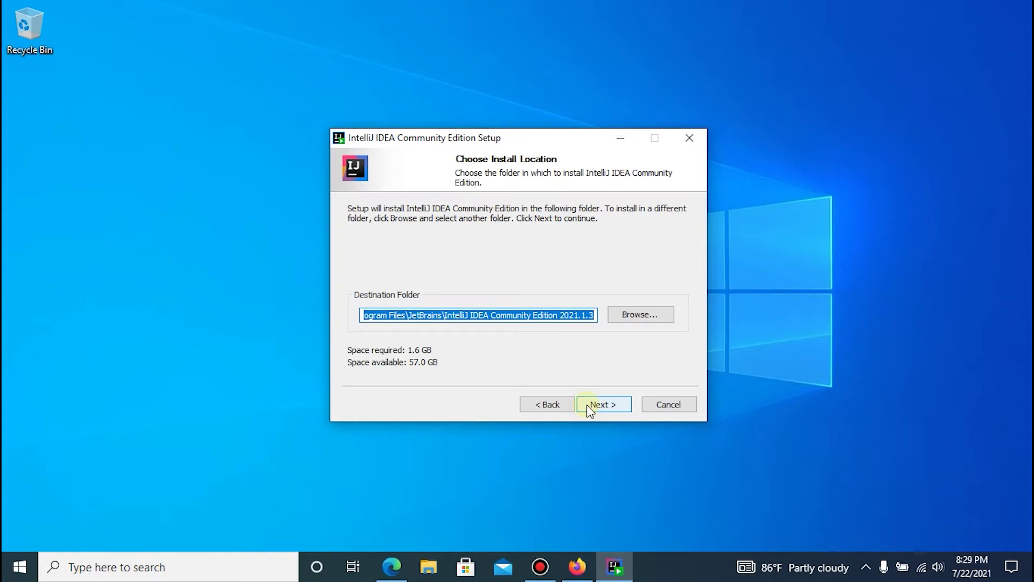
click(587, 405)
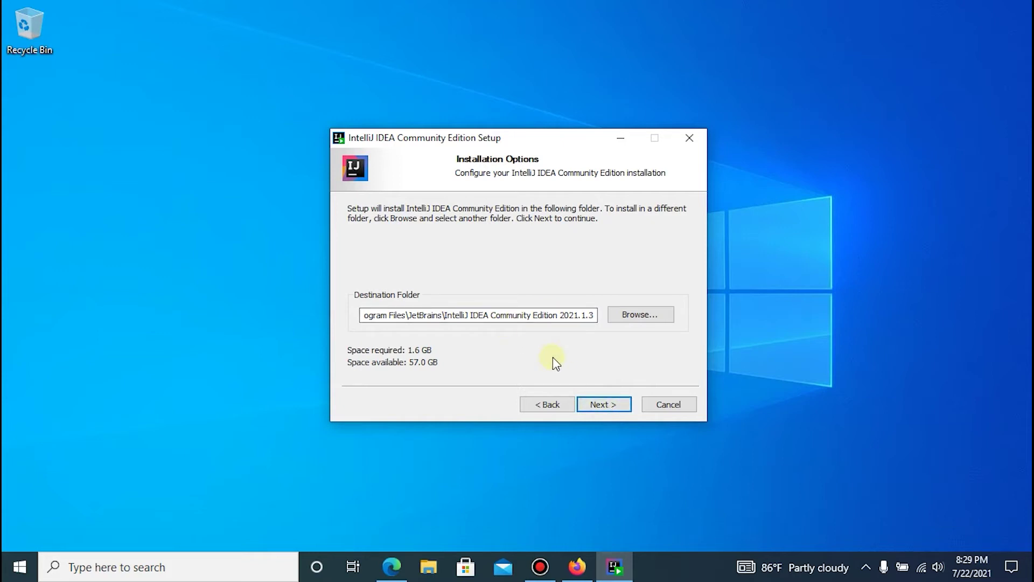
click(597, 404)
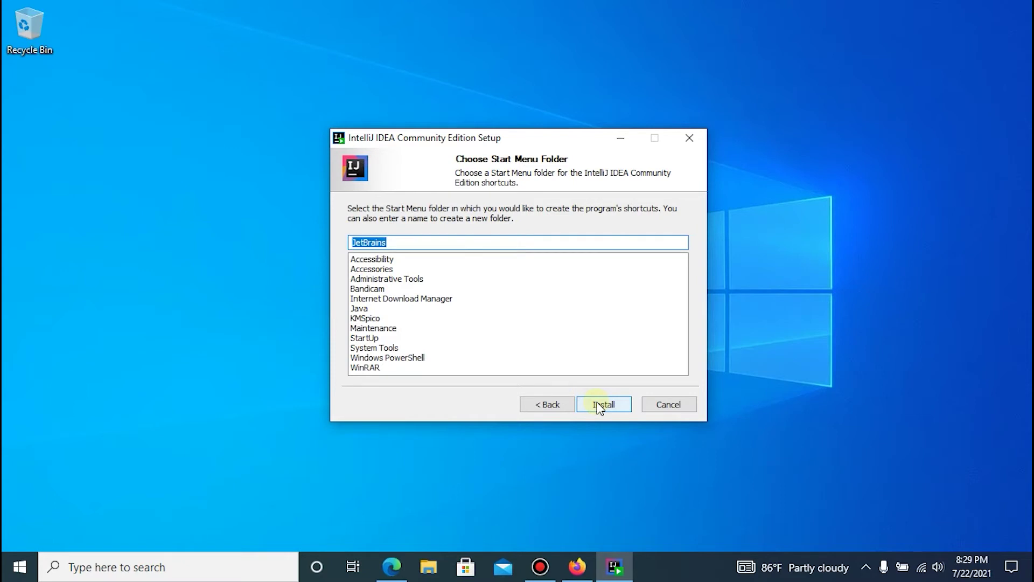
click(553, 405)
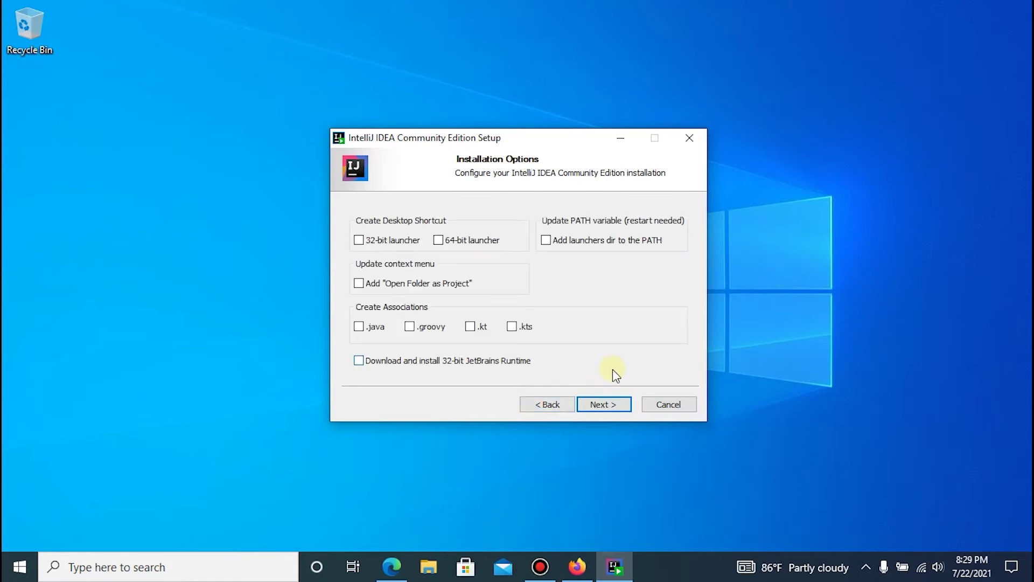
click(614, 403)
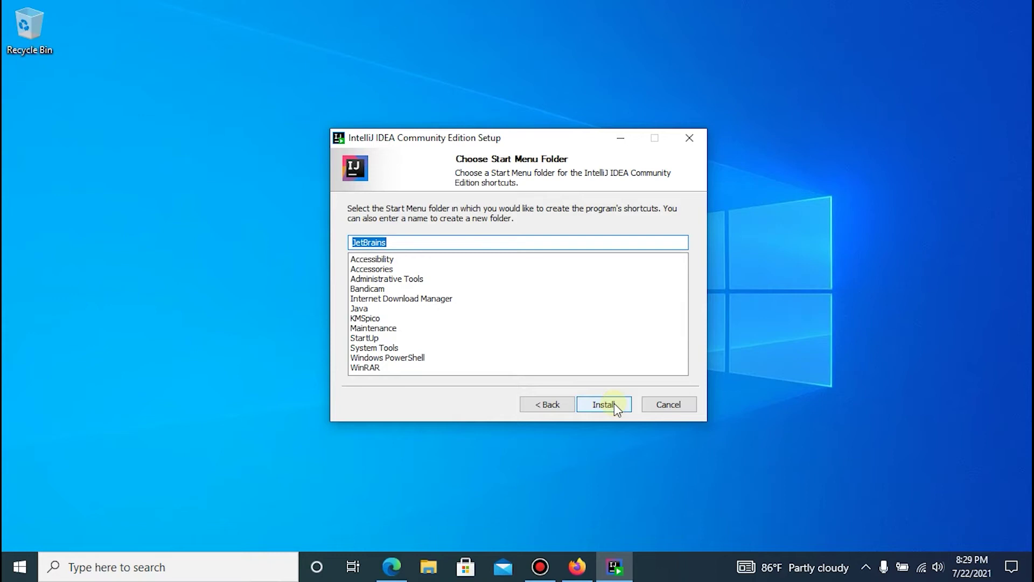
click(614, 403)
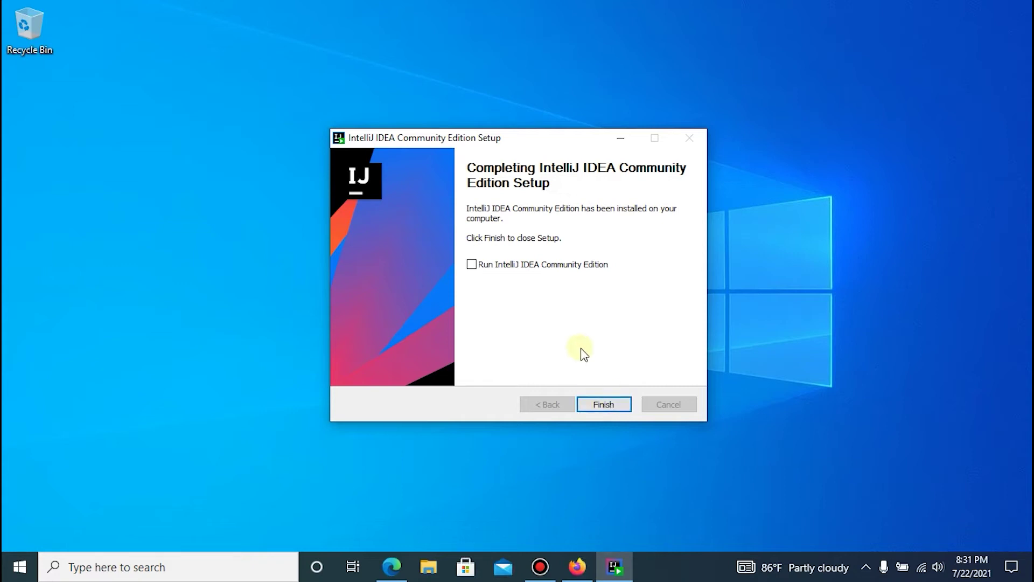
Finish the setup with the option to run IntelliJ IDEA Community Edition, and complete its first-launch dialogs to reach the welcome screen
click(540, 268)
click(615, 410)
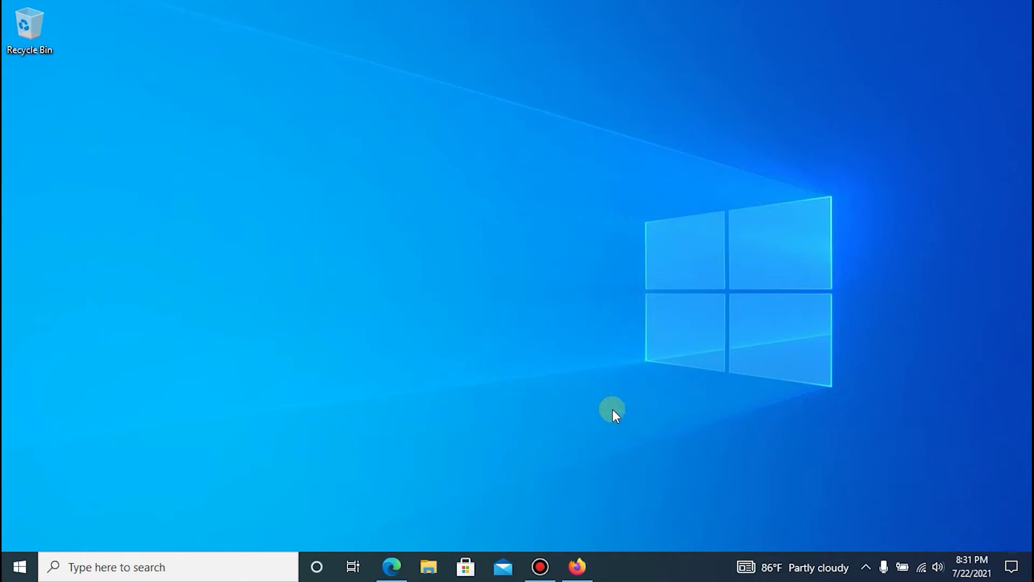
click(328, 395)
click(702, 423)
click(557, 425)
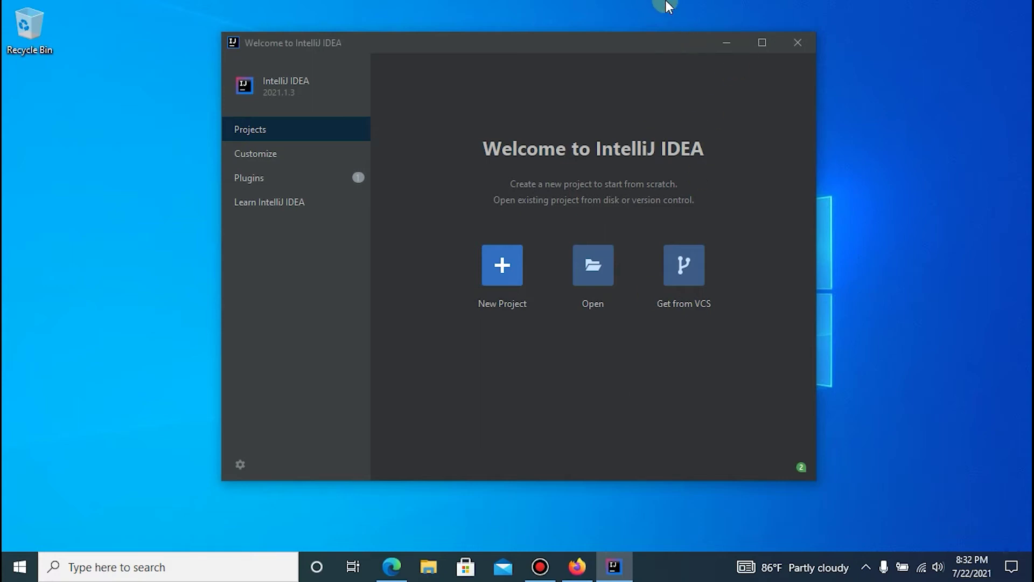
click(574, 43)
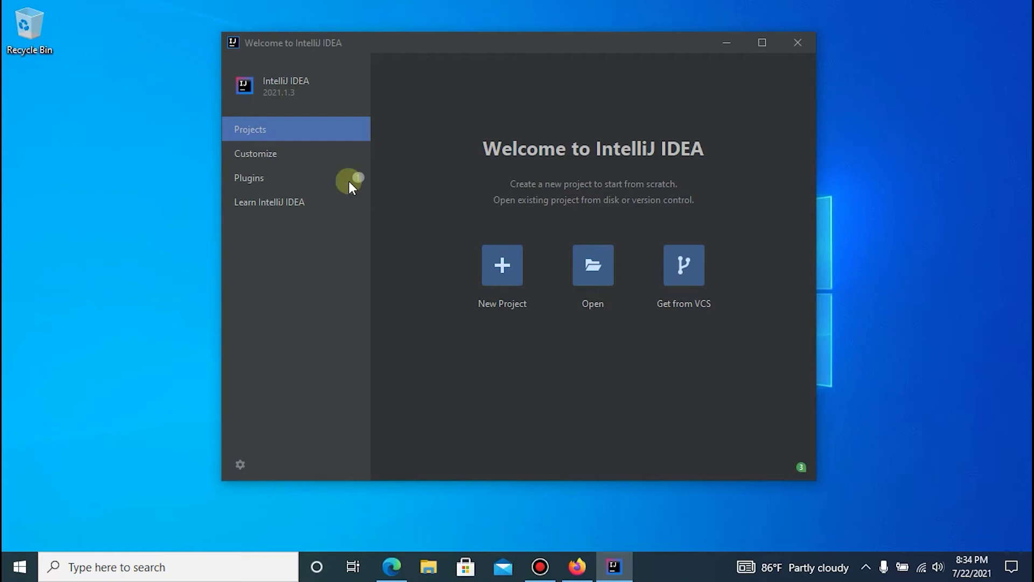
Install the Scala plugin from the plugin marketplace and restart the IDE
click(312, 182)
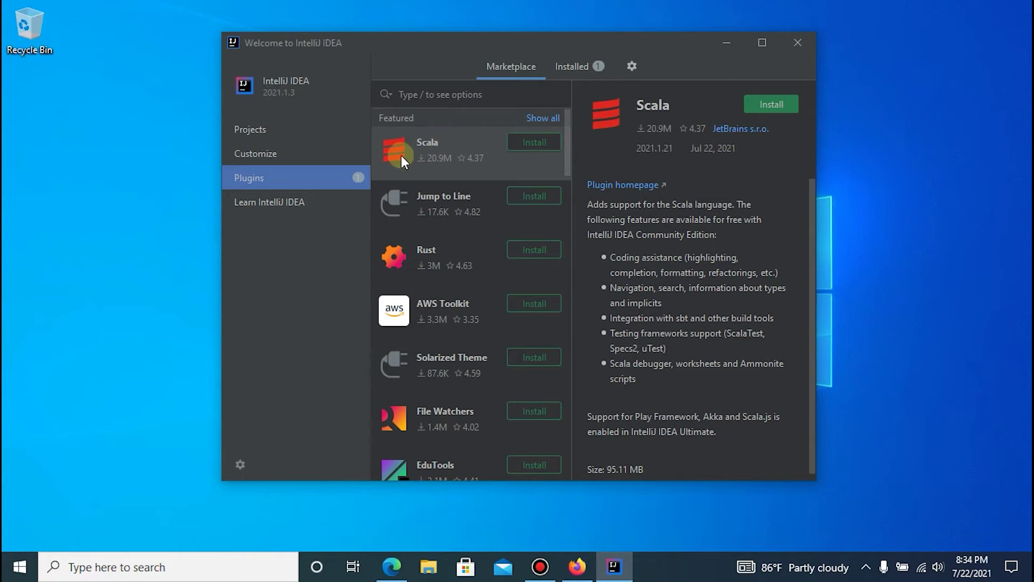
click(531, 143)
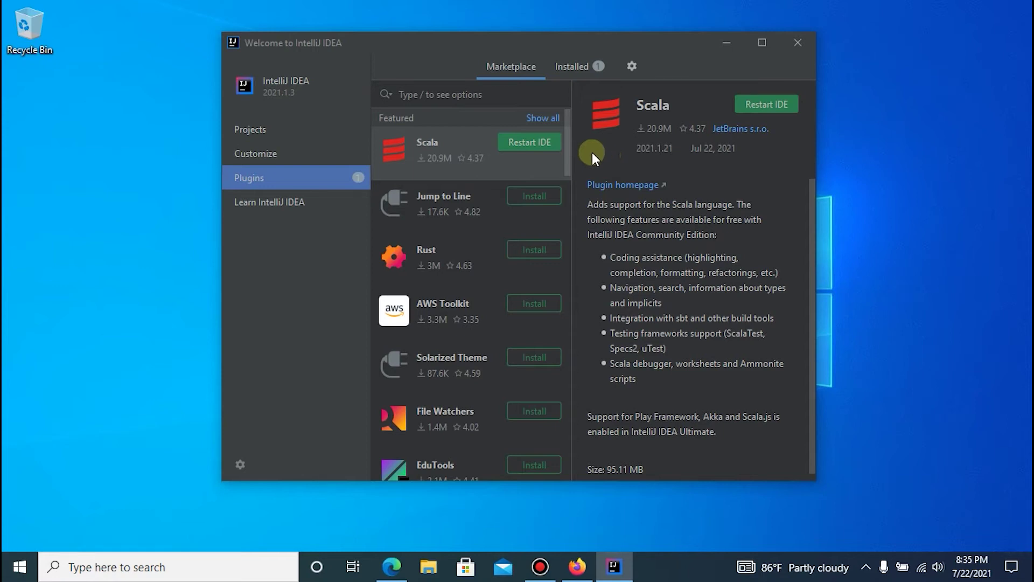
click(523, 147)
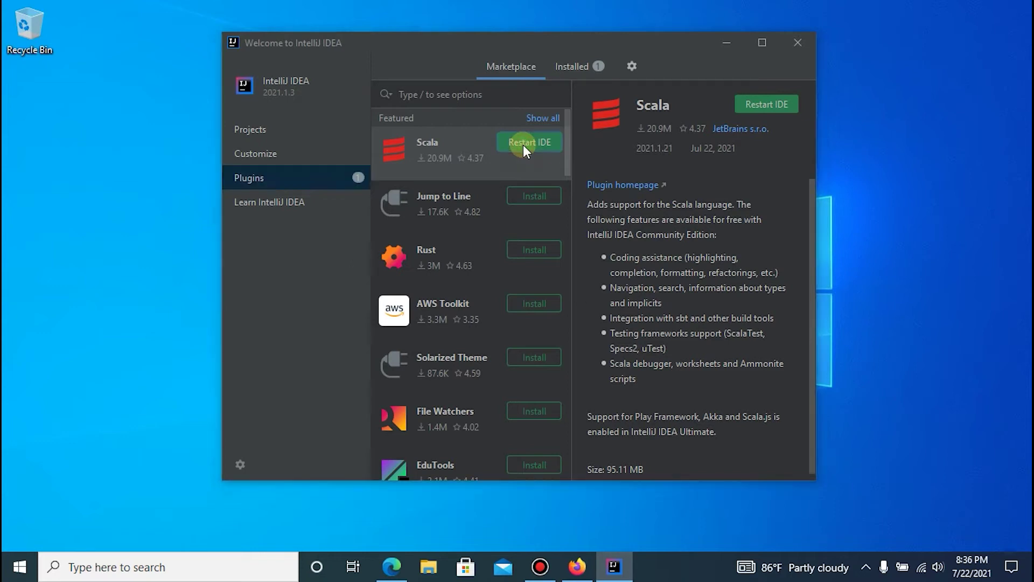
click(538, 277)
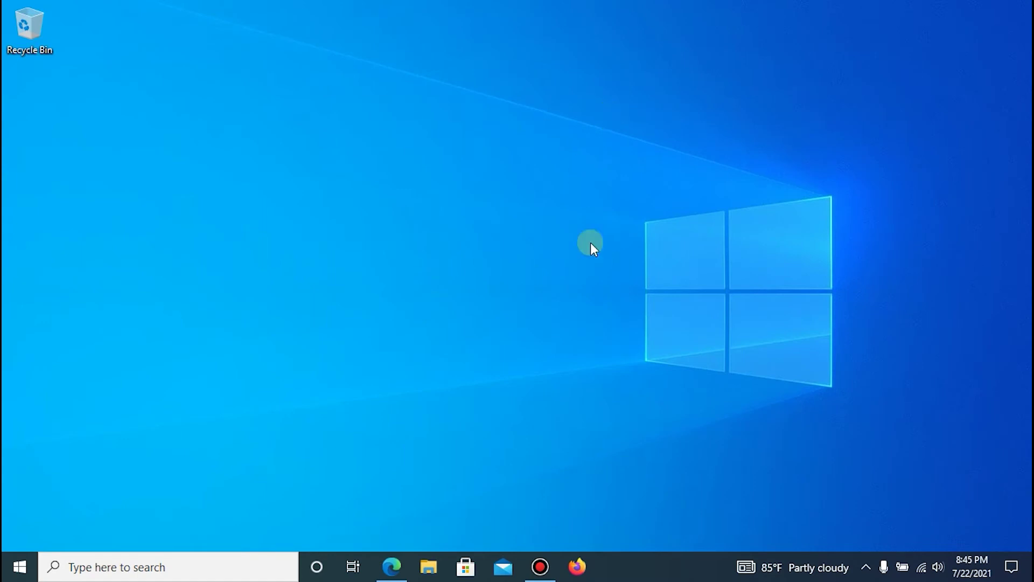
Switch to Firefox, go to spark.apache.org and open the Apache Spark download page
click(577, 566)
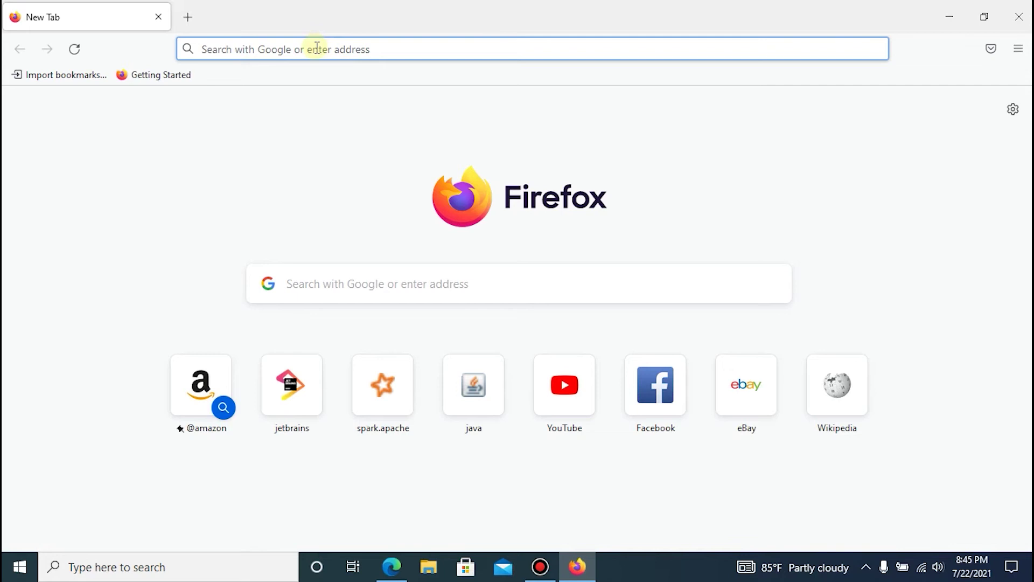
text(spark.apache.org/)
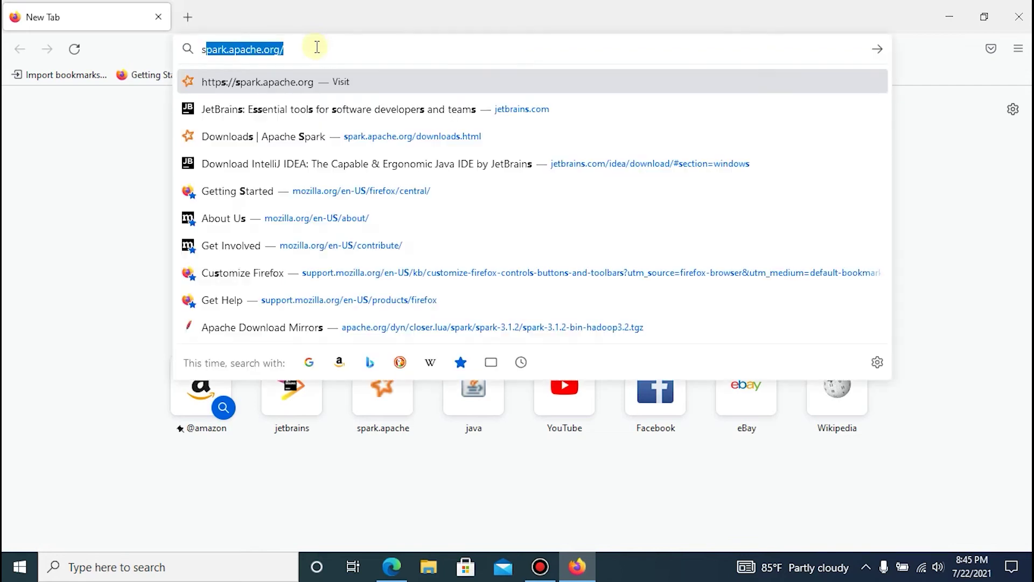
key(Return)
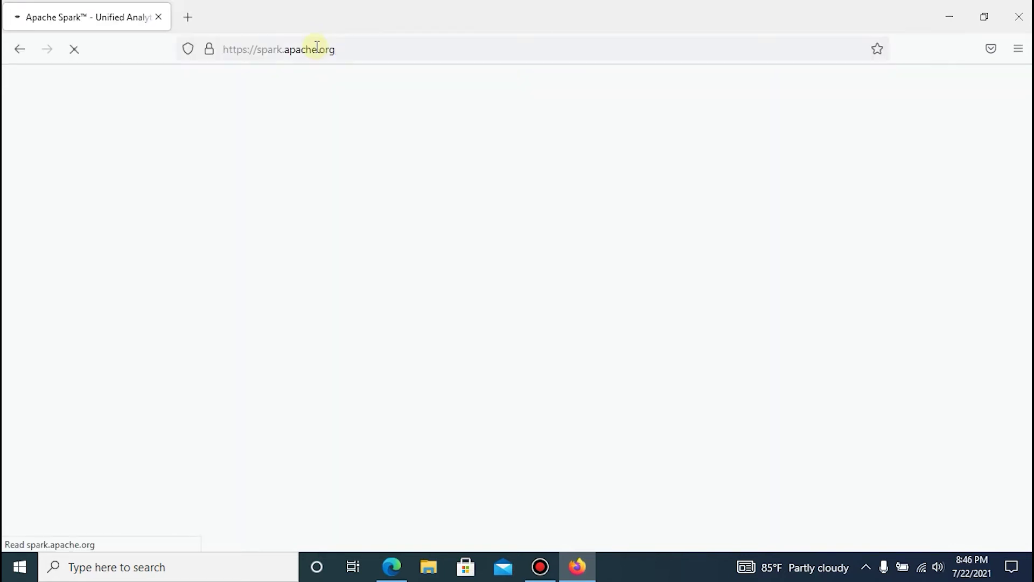
click(169, 185)
click(138, 193)
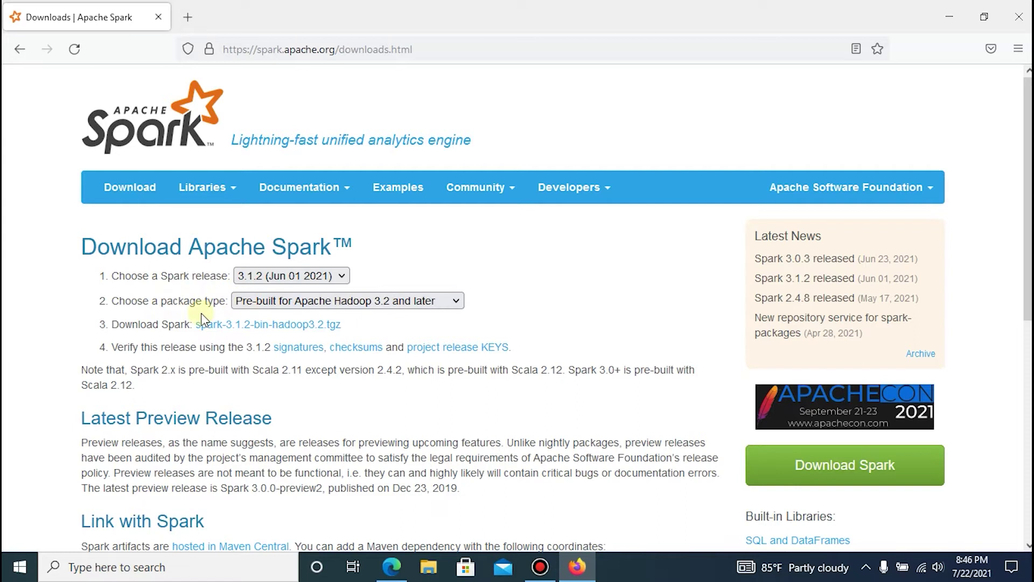
Download spark-3.1.2-bin-hadoop3.2.tgz from the suggested Apache mirror and save the file
click(255, 326)
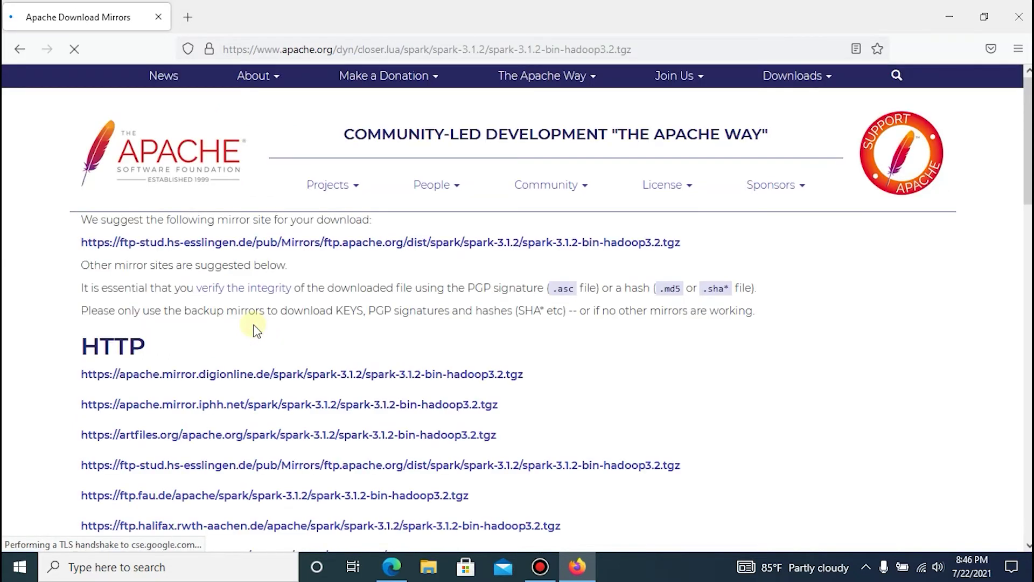
click(334, 245)
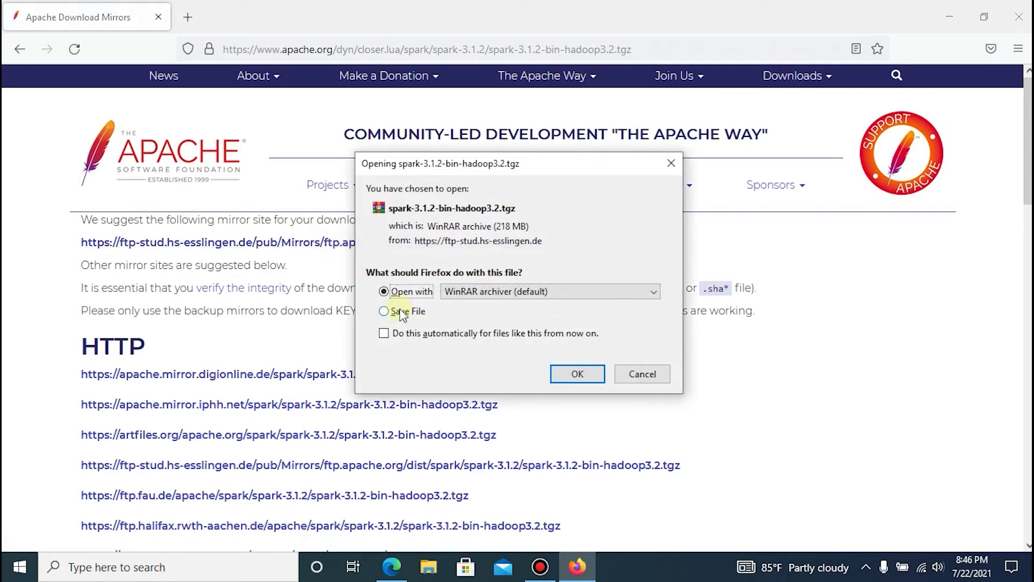
click(400, 312)
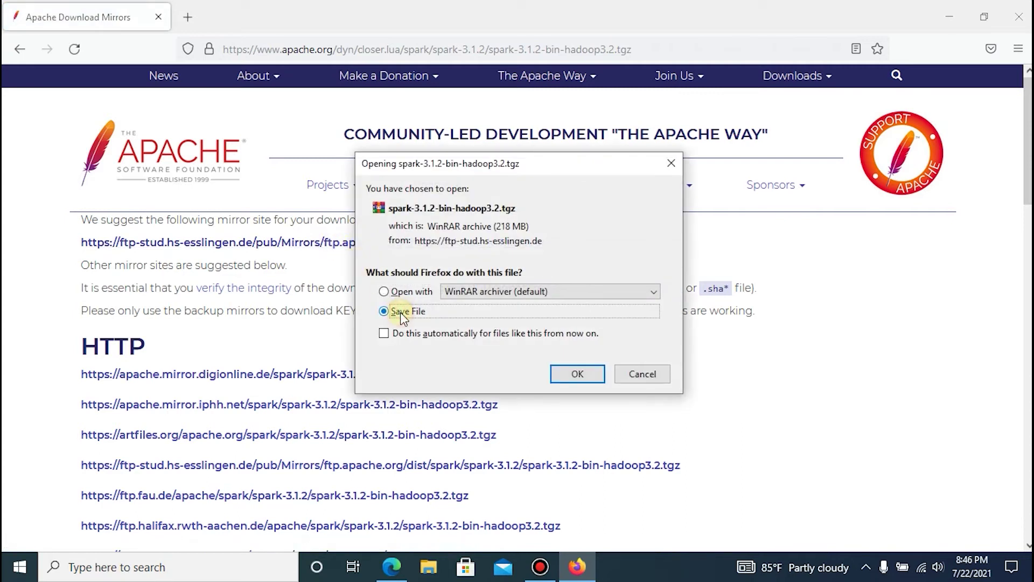
click(571, 377)
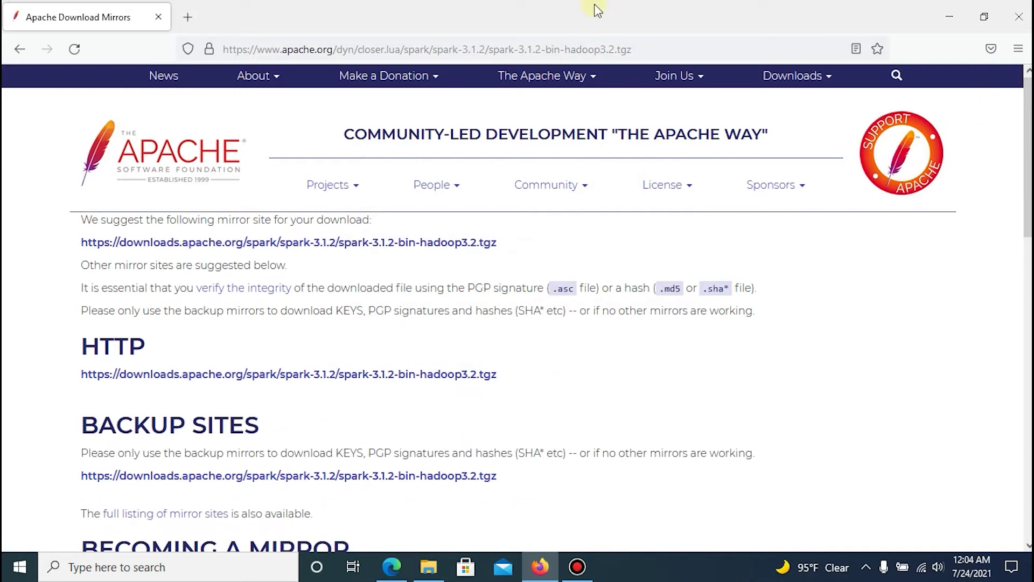
Show the downloaded Spark archive in its folder and extract it there
click(1018, 50)
click(970, 243)
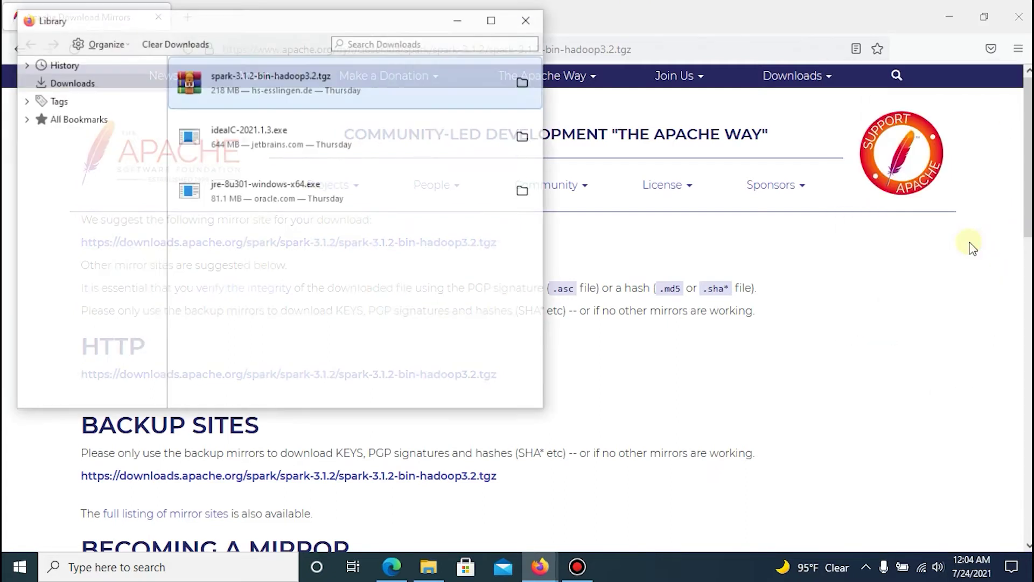
click(531, 84)
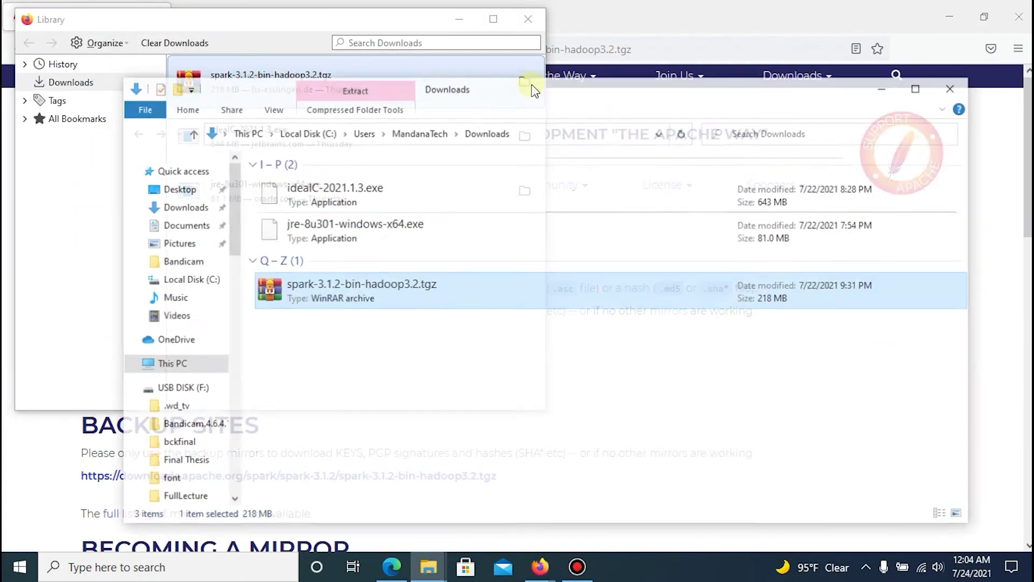
right_click(376, 290)
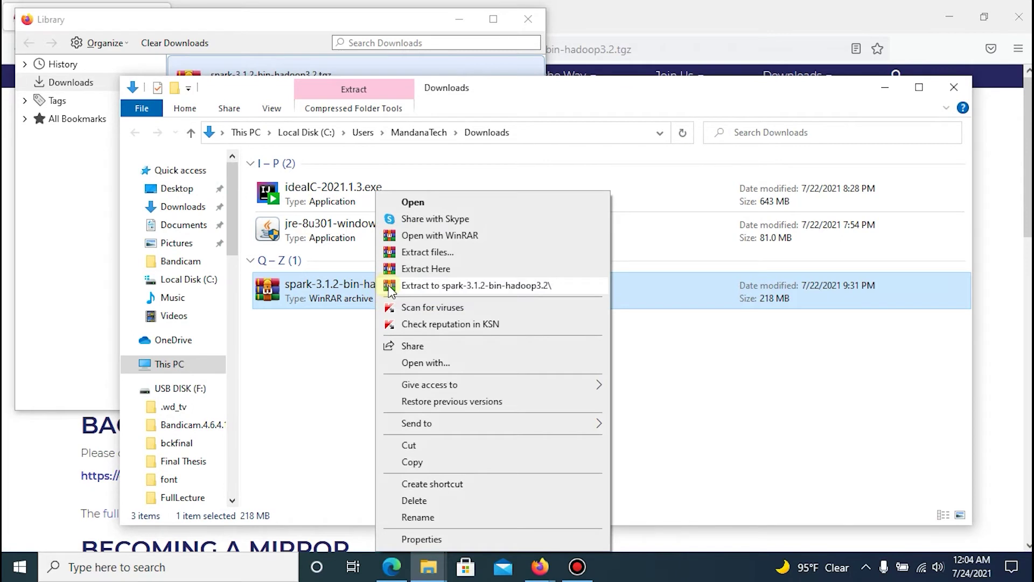
click(404, 270)
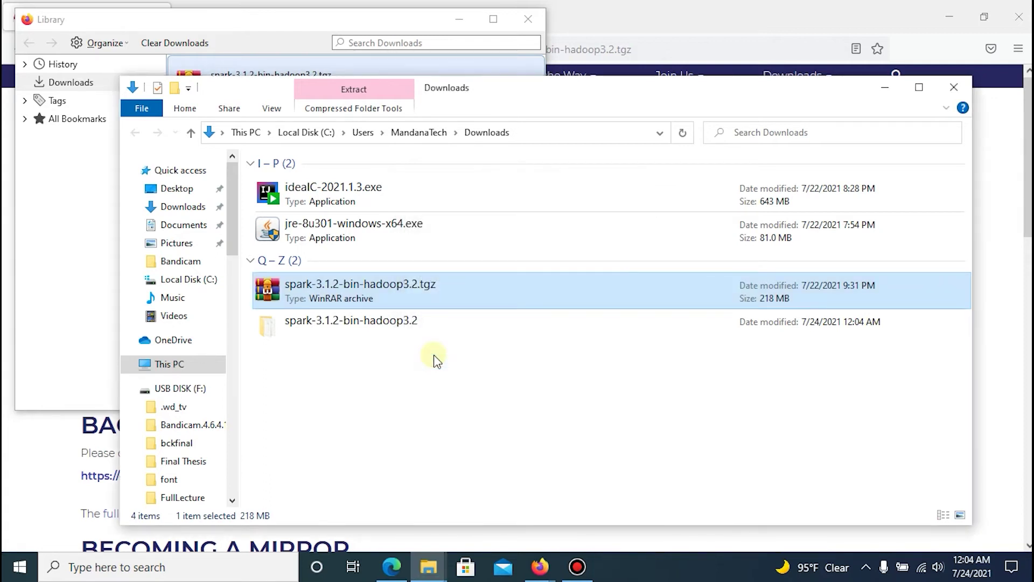
Copy the extracted spark-3.1.2-bin-hadoop3.2 folder to the root of Local Disk (C:)
click(355, 332)
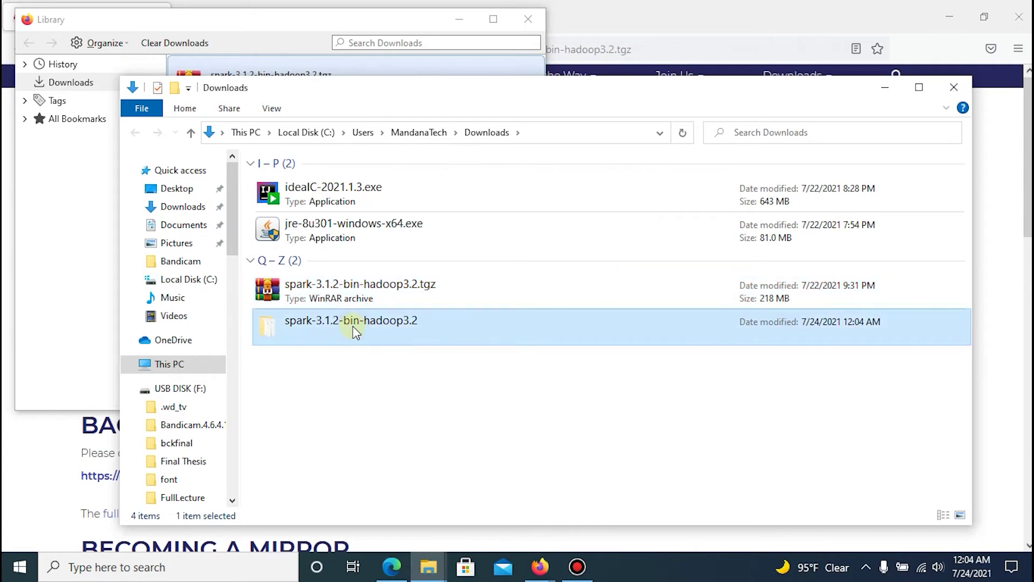
click(429, 567)
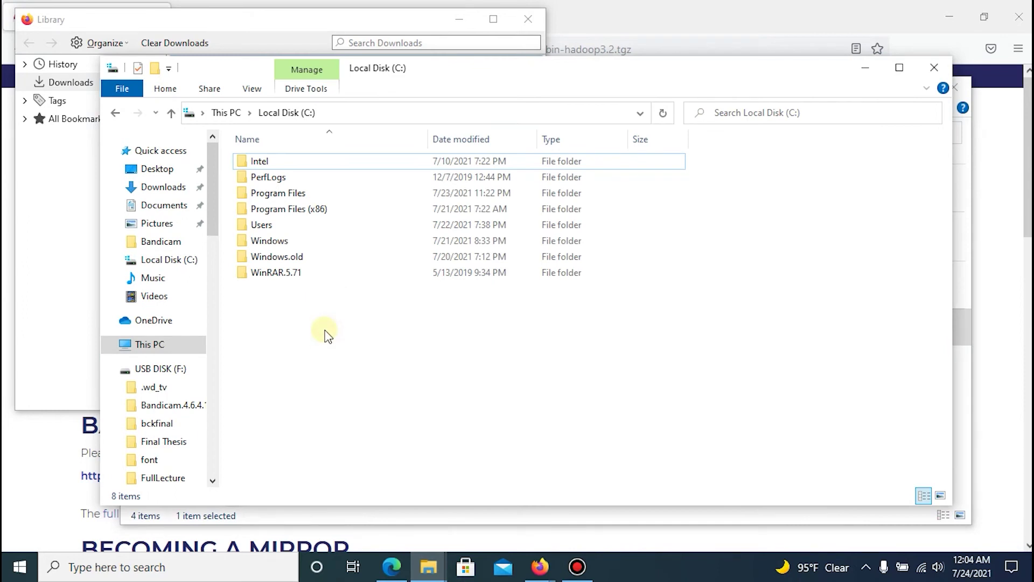
key(ctrl+v)
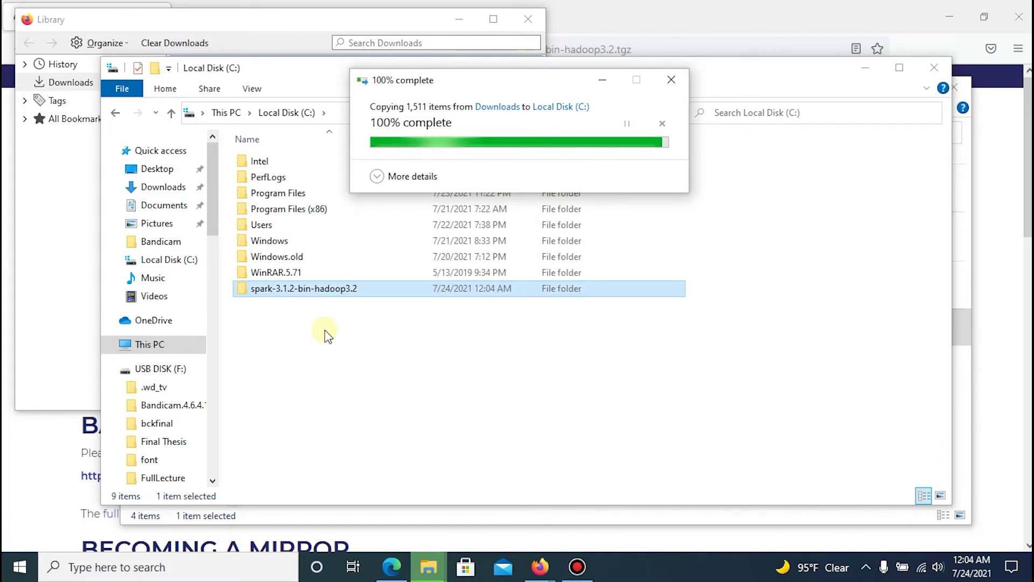
Rename the copied folder on drive C: to spark and open it
click(293, 288)
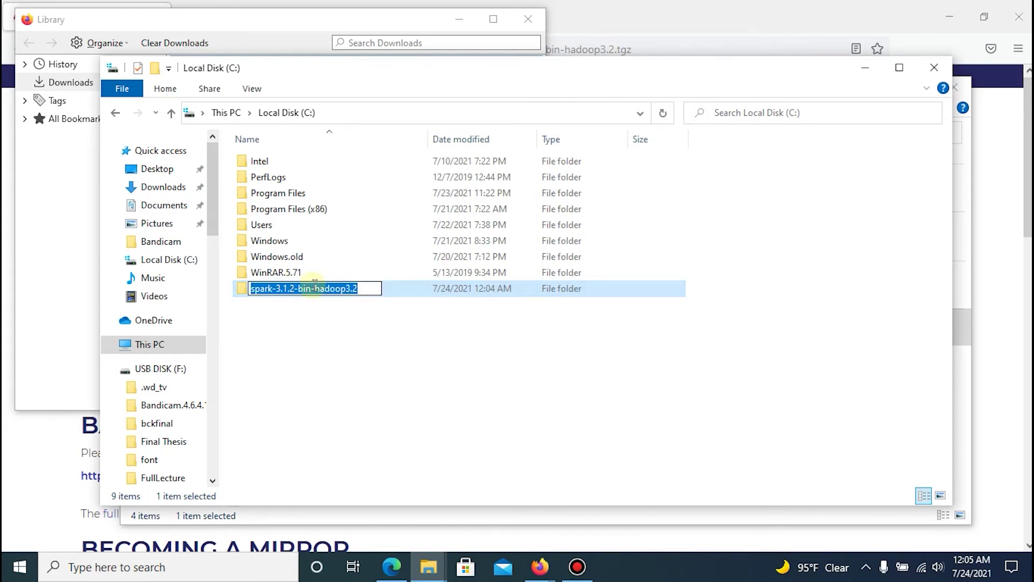
click(365, 290)
key(BackSpace)
key(BackSpace)
key(BackSpace)
key(BackSpace)
key(BackSpace)
key(BackSpace)
key(BackSpace)
key(BackSpace)
key(BackSpace)
key(BackSpace)
key(BackSpace)
key(BackSpace)
key(BackSpace)
key(BackSpace)
key(BackSpace)
key(BackSpace)
key(BackSpace)
key(BackSpace)
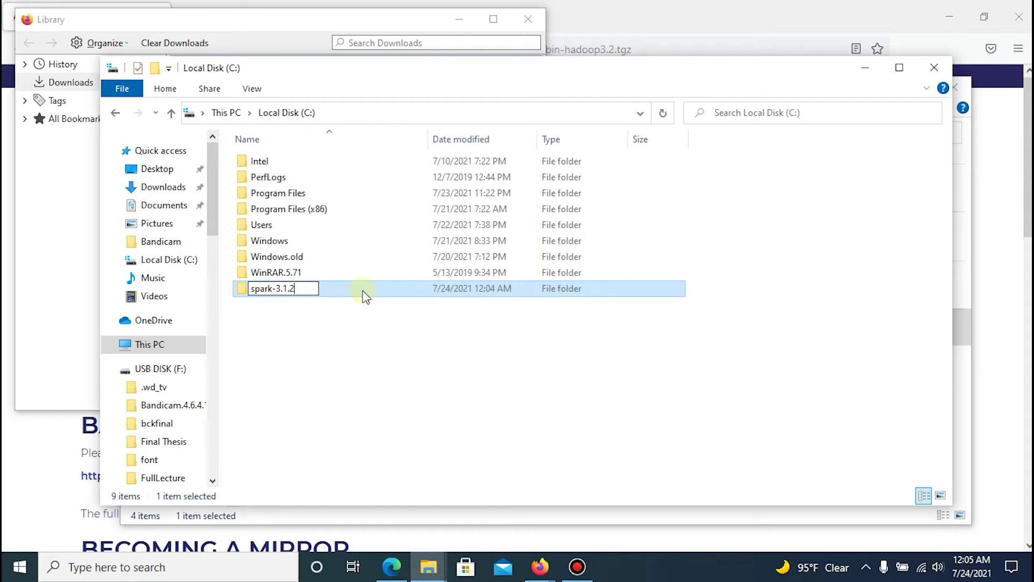
key(BackSpace)
key(Return)
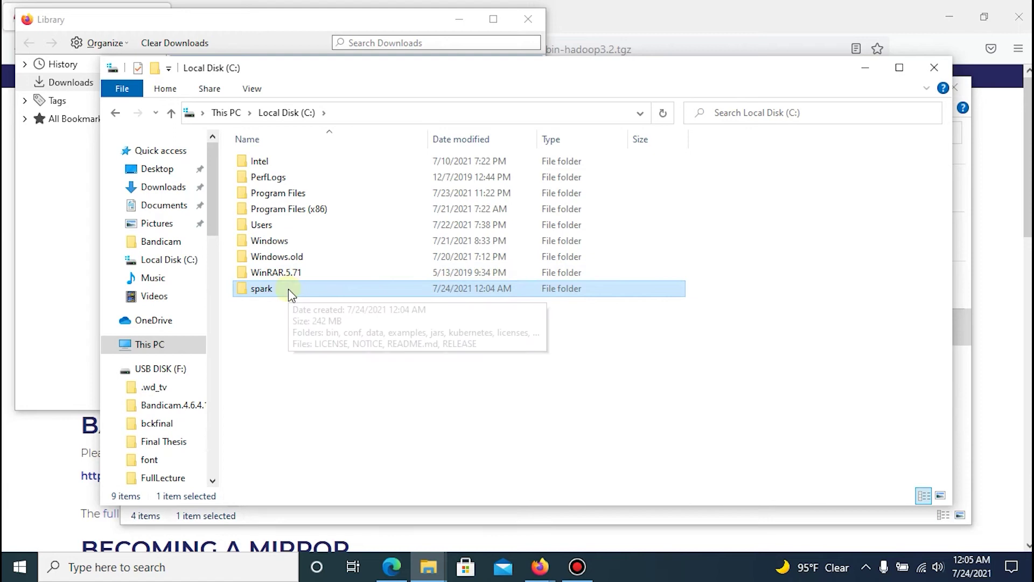
click(371, 114)
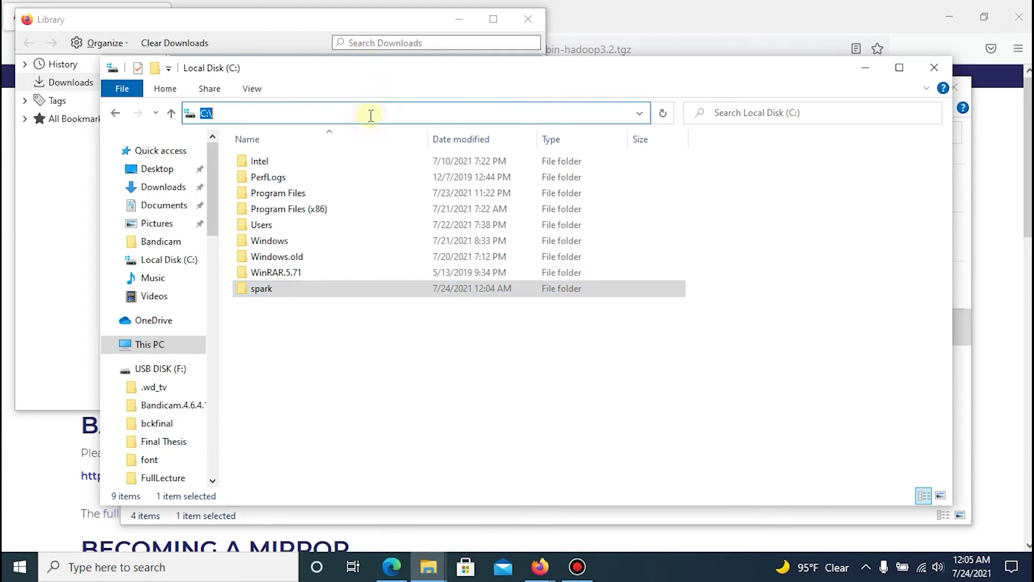
double_click(301, 285)
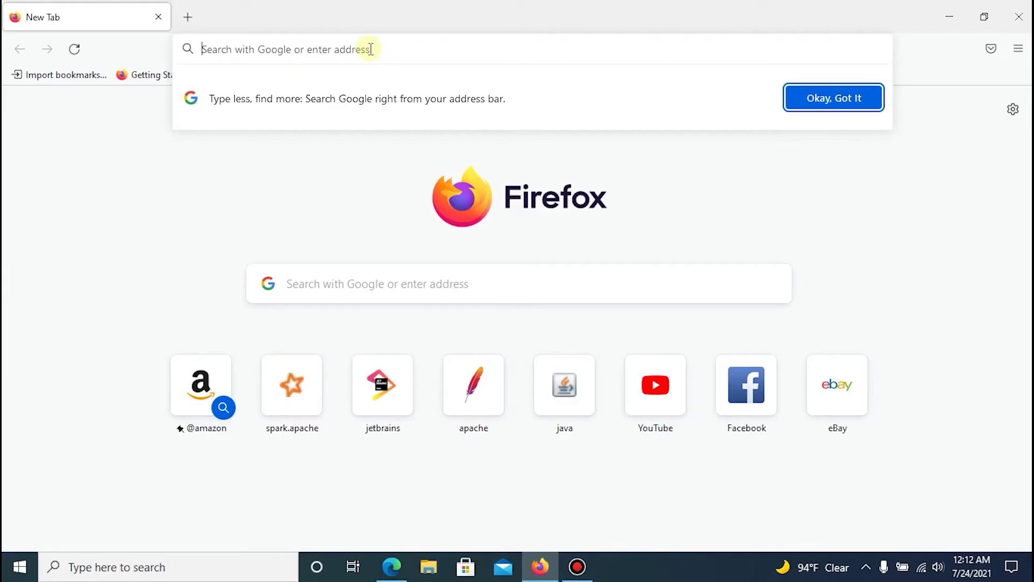
Search Google in Firefox for "winutils.exe download" and open the cdarlint/winutils repository on GitHub
text(goo)
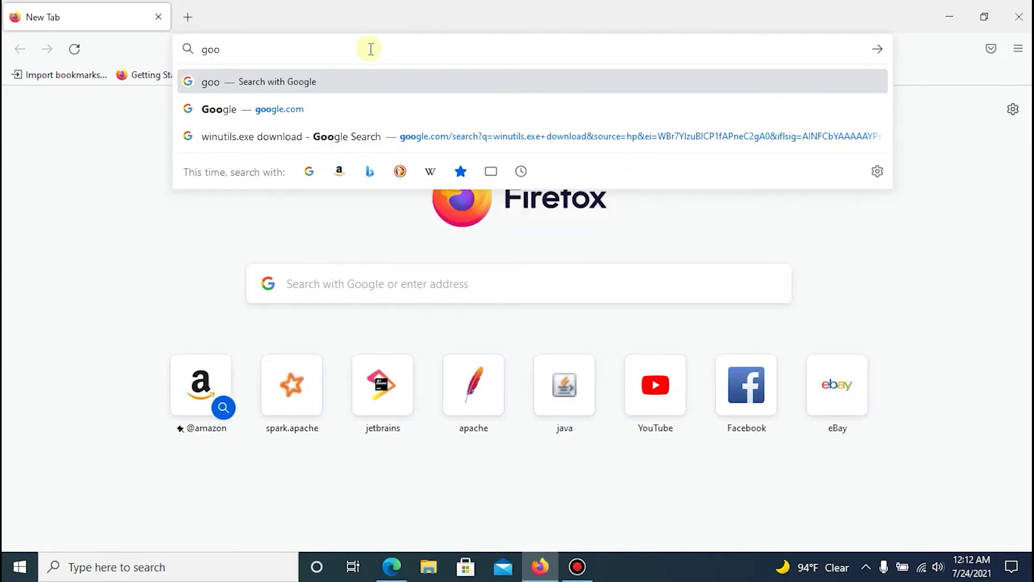
key(Down)
key(Return)
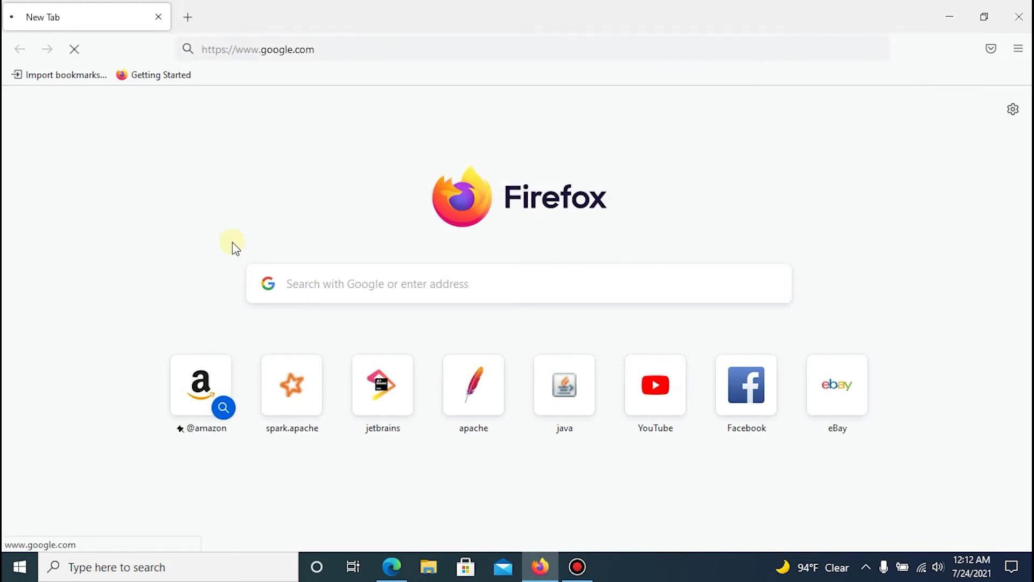
text(wi)
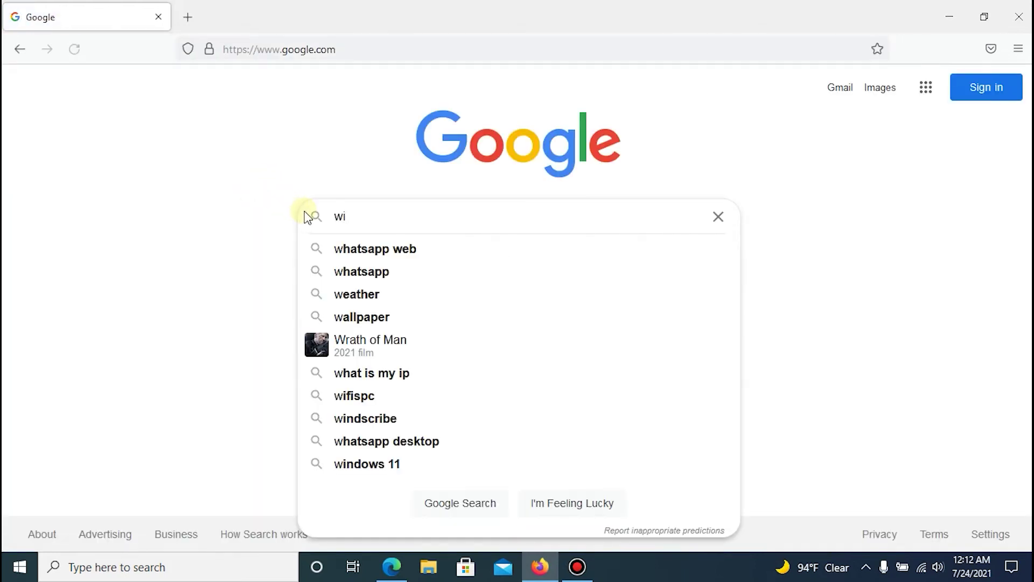
text(nu)
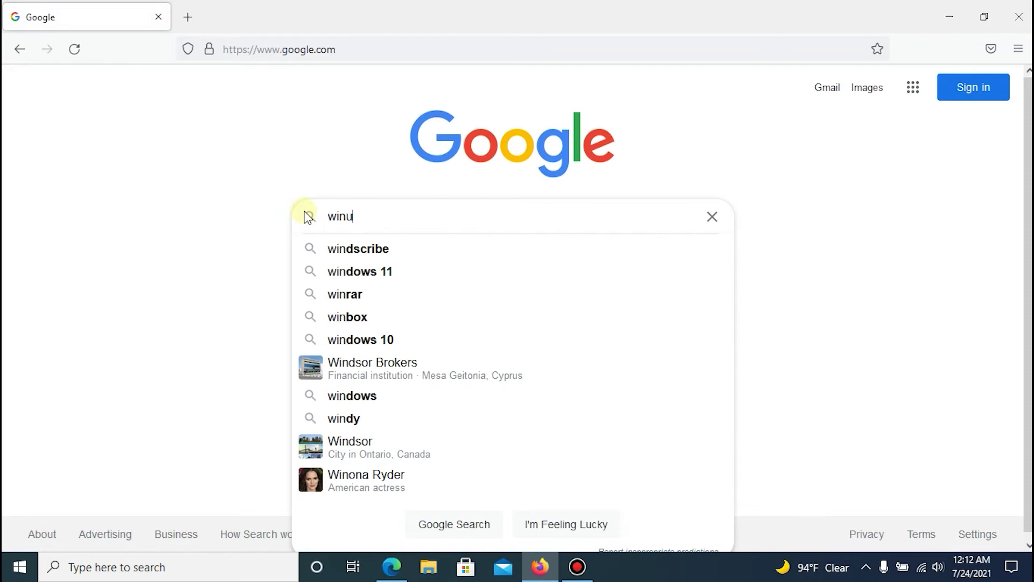
text(til)
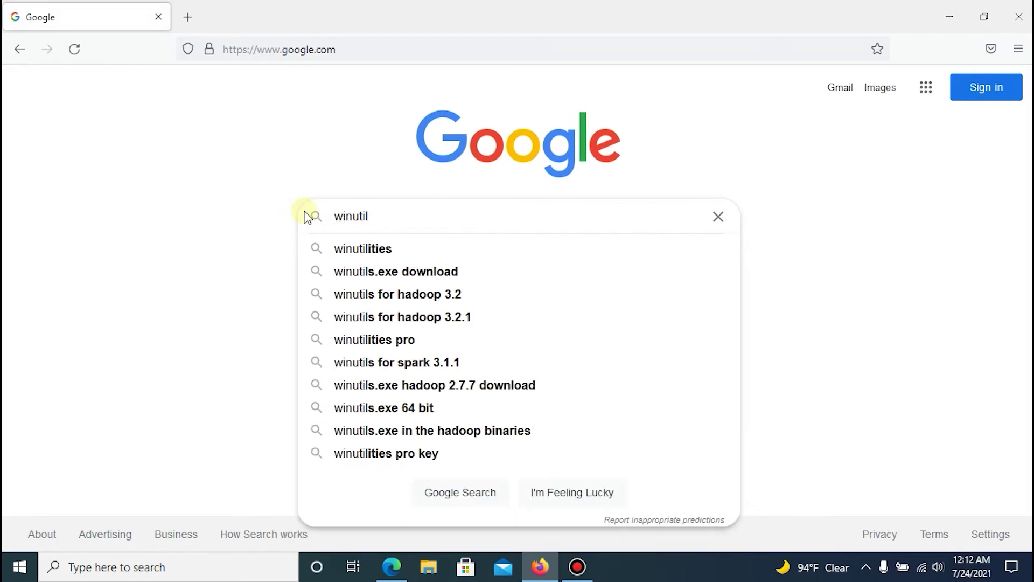
key(Down)
key(Down)
key(Return)
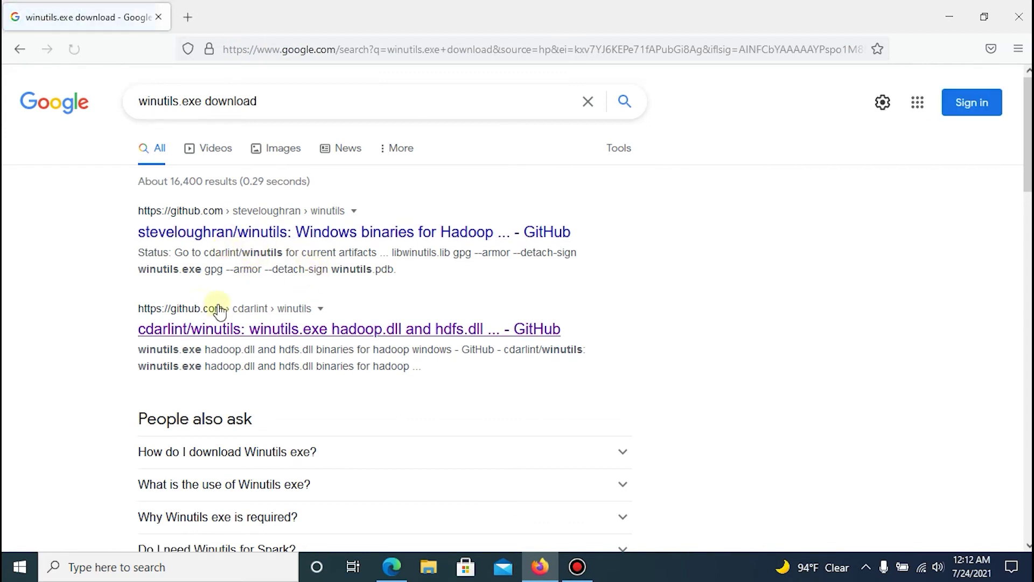
click(258, 330)
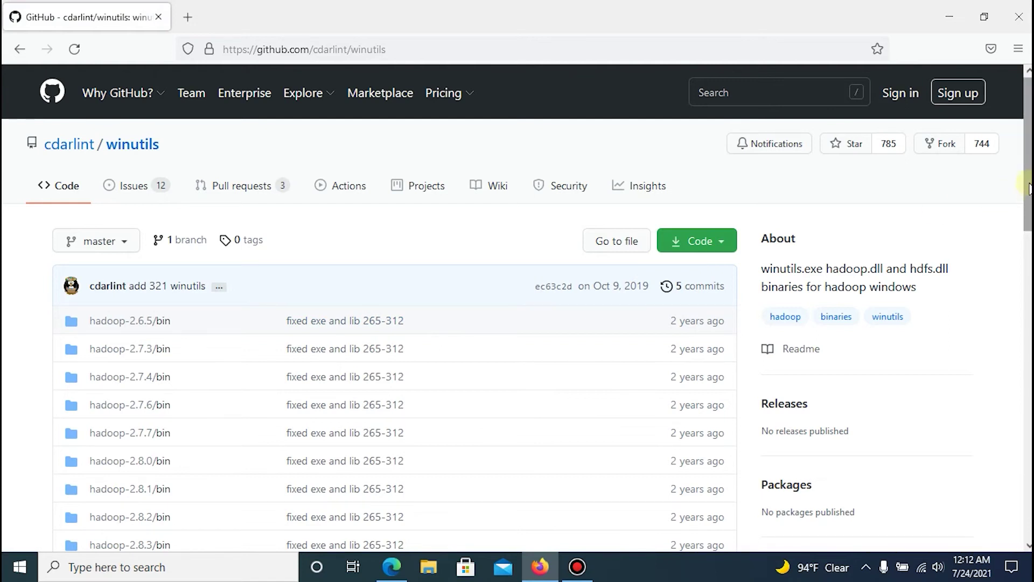
drag(1030, 184, 1030, 202)
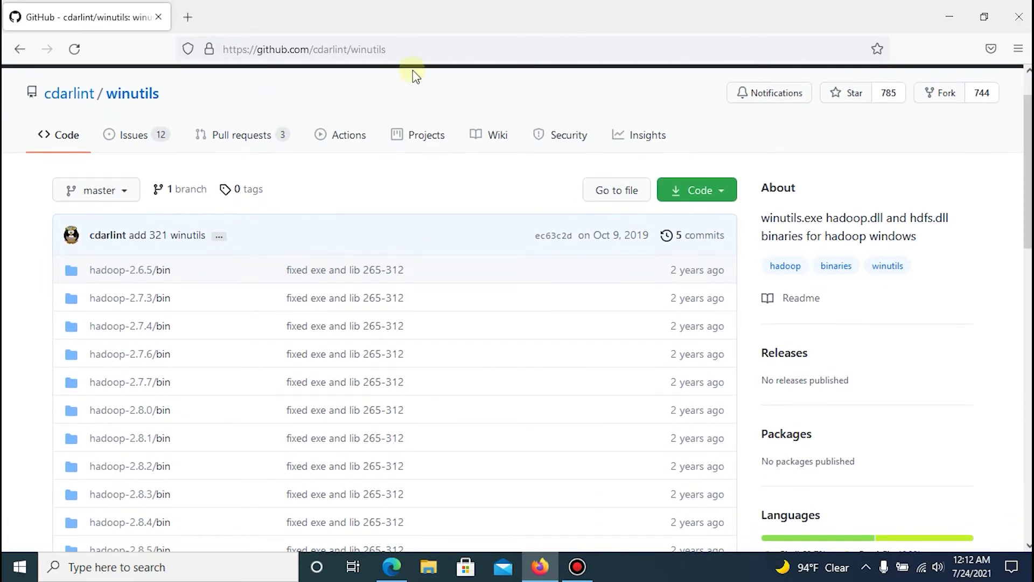
Open the Apache Spark download page in a new tab and check the package's Hadoop version
click(196, 13)
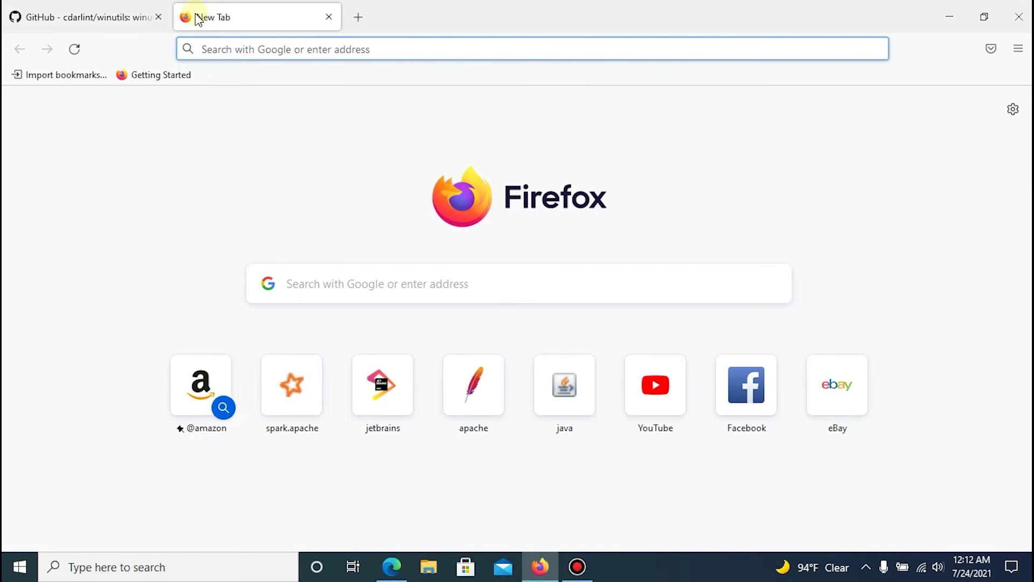
text(s://spark.apache.org)
key(Return)
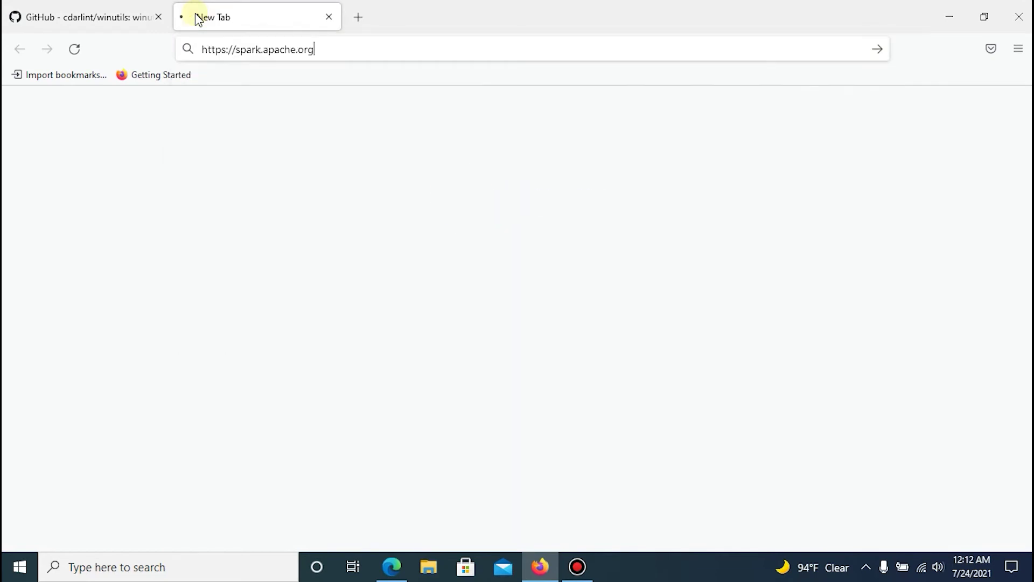
click(198, 184)
click(143, 188)
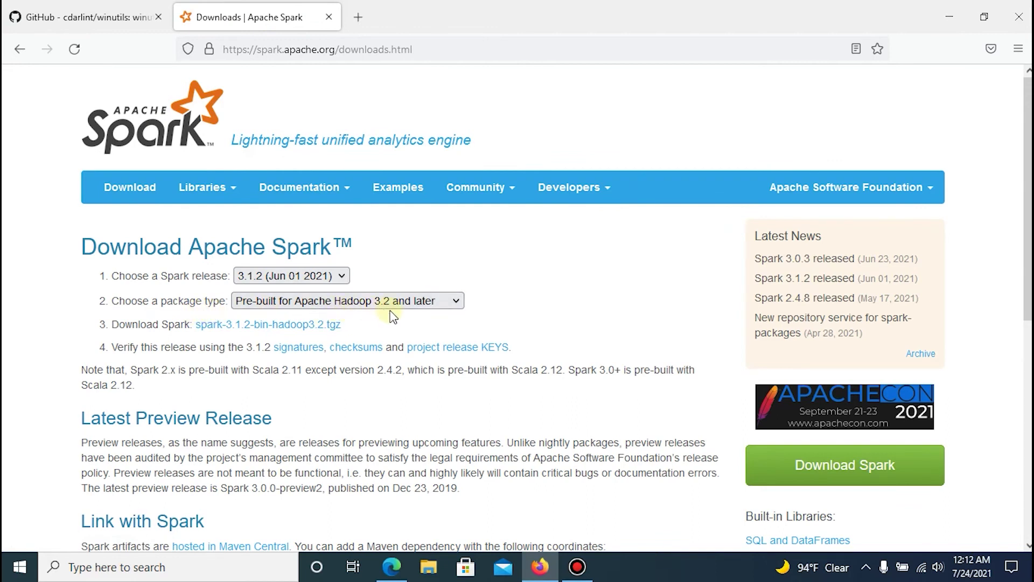
Return to the winutils repository on GitHub and open its hadoop-3.0.2/bin folder
click(103, 8)
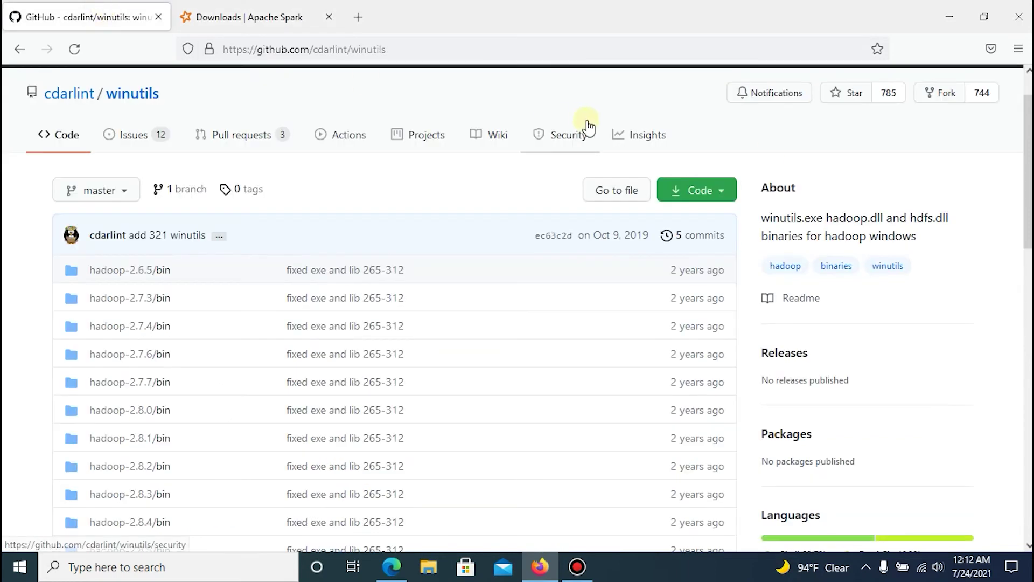
click(1029, 171)
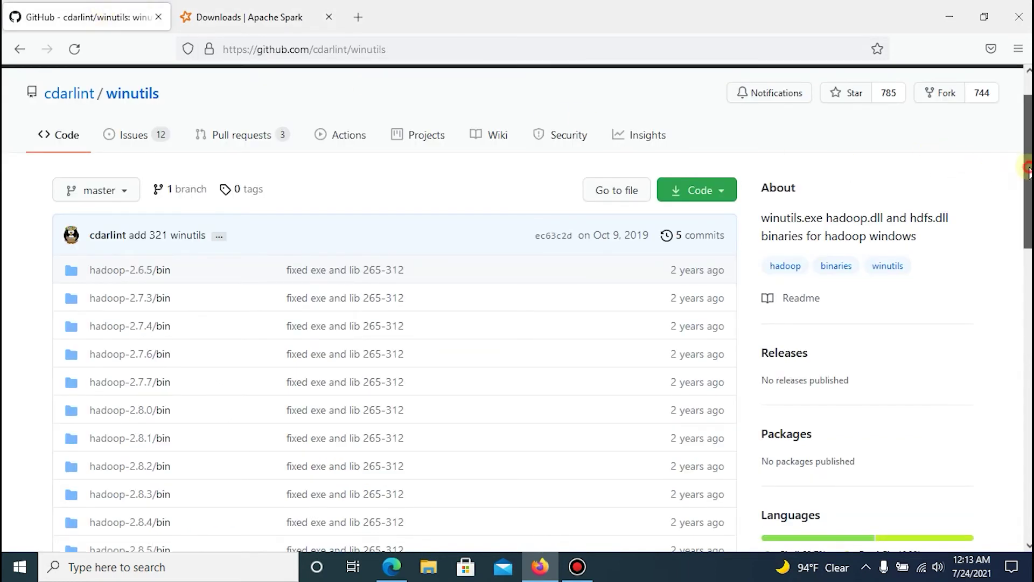
drag(1029, 171, 1029, 269)
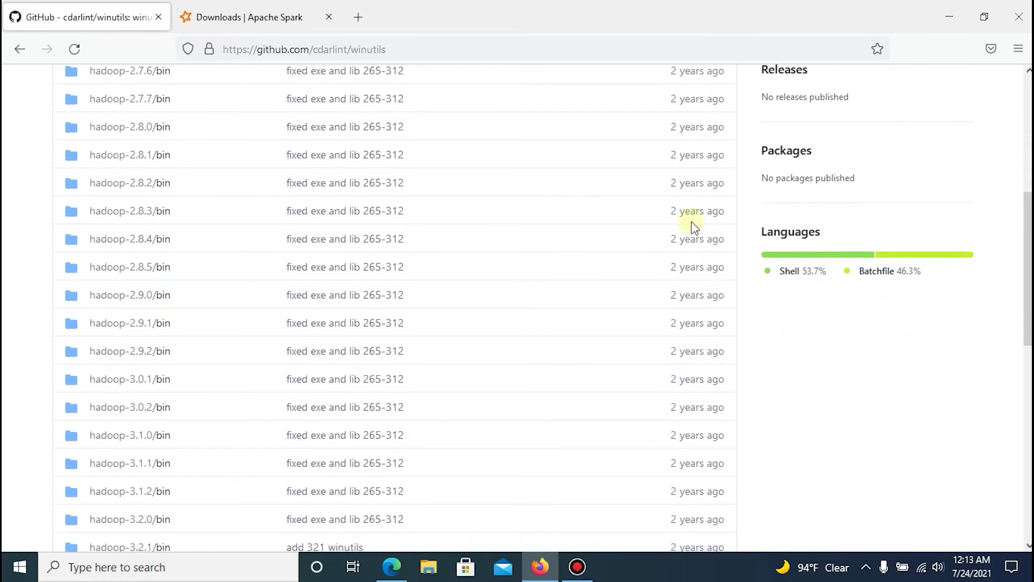
click(126, 418)
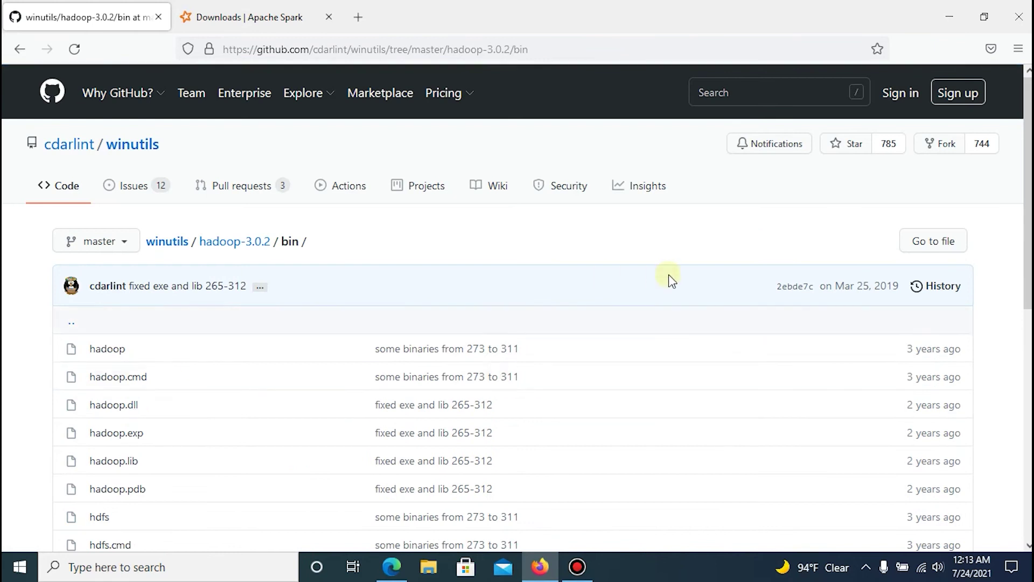
Download winutils.exe from the hadoop-3.0.2/bin folder and copy the saved file from Downloads
scroll(518, 307, down, 5)
scroll(371, 301, down, 2)
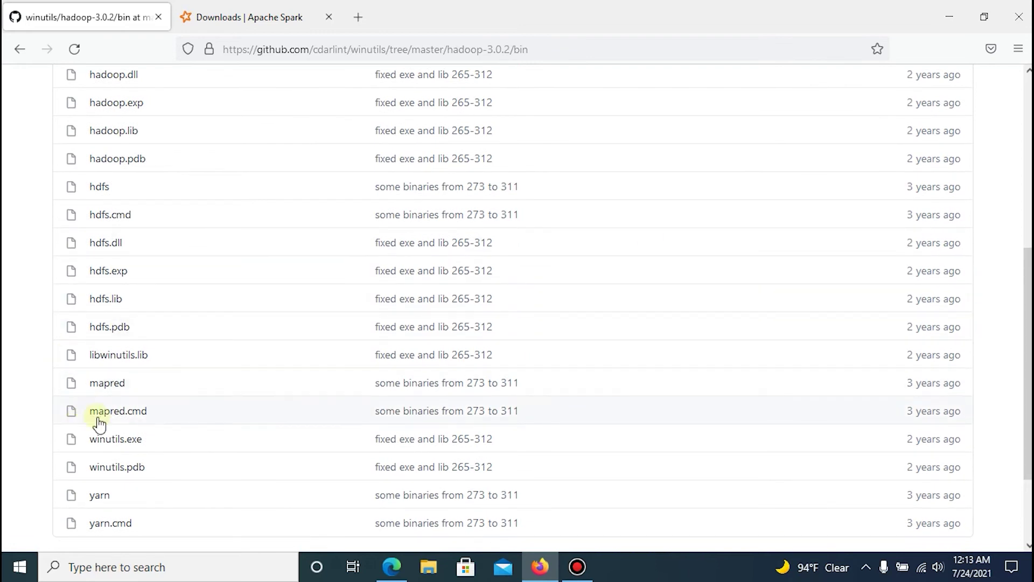
click(114, 440)
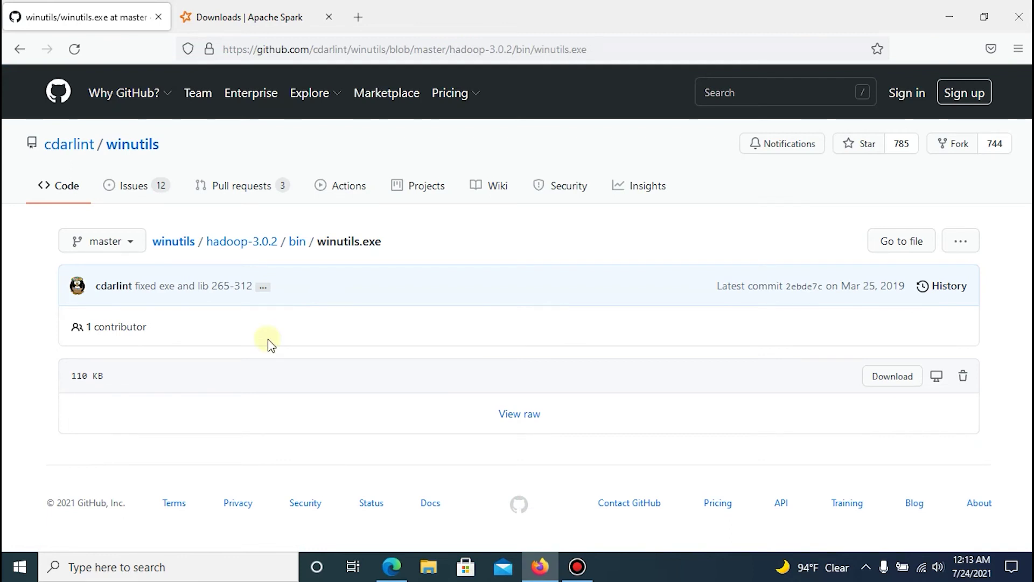
click(896, 384)
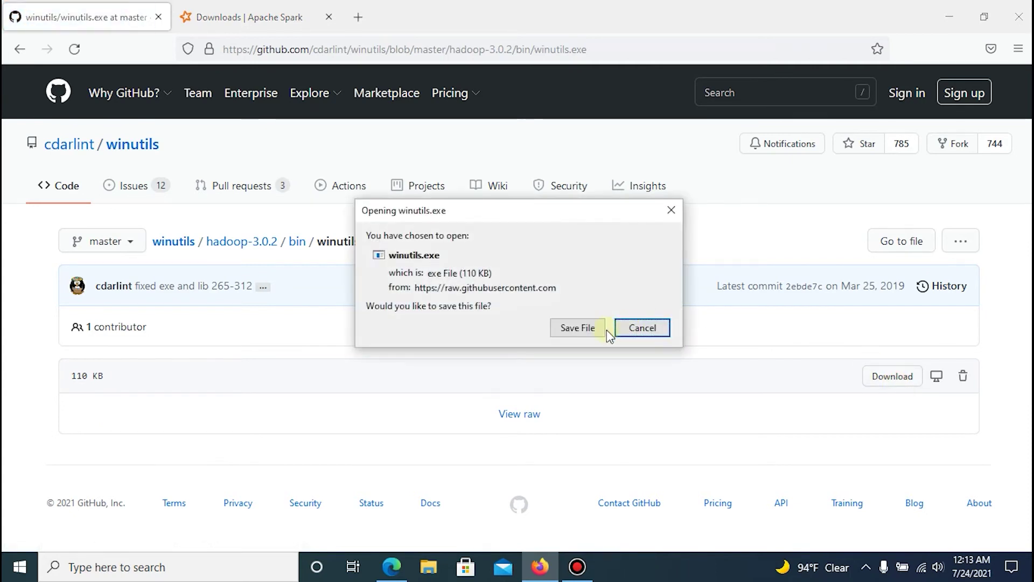
click(593, 328)
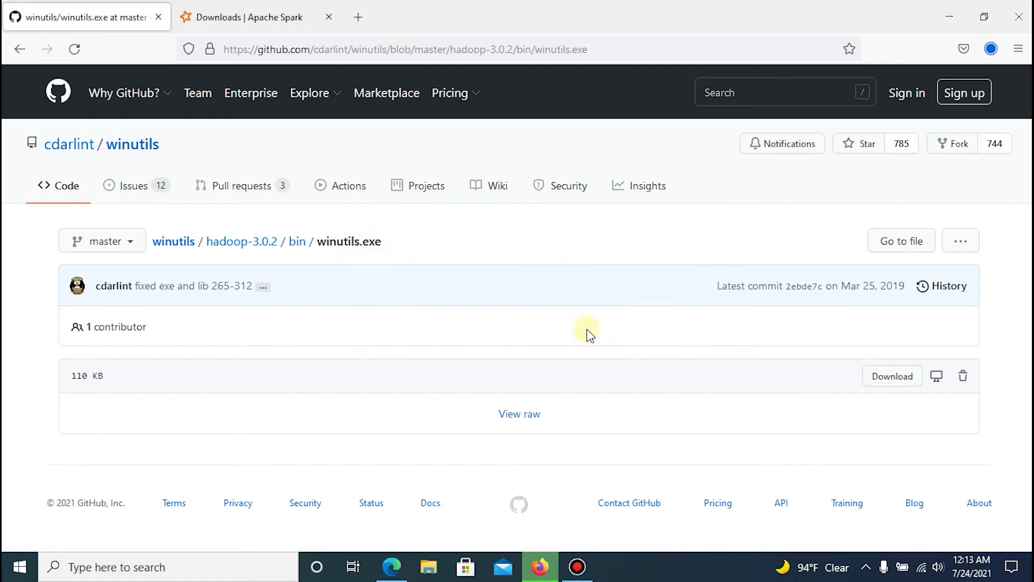
click(990, 49)
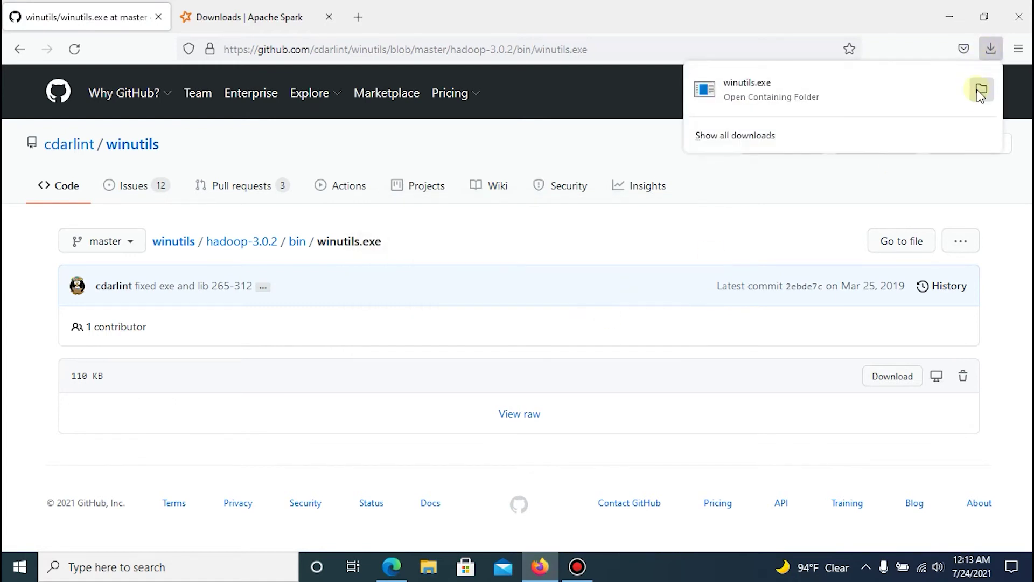
click(981, 91)
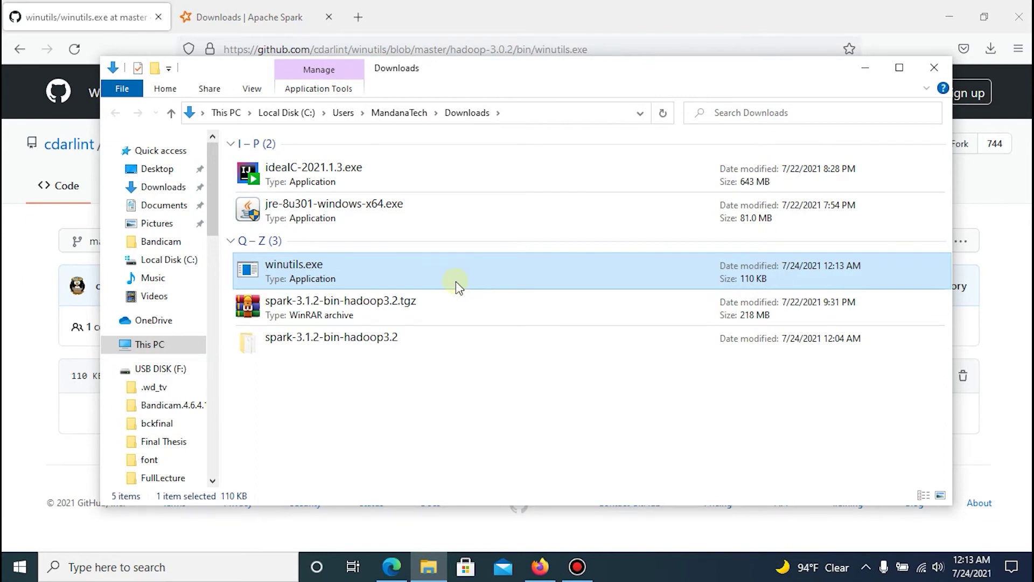
Create a folder named Hadoop in the root of Local Disk (C:) and open it
click(168, 258)
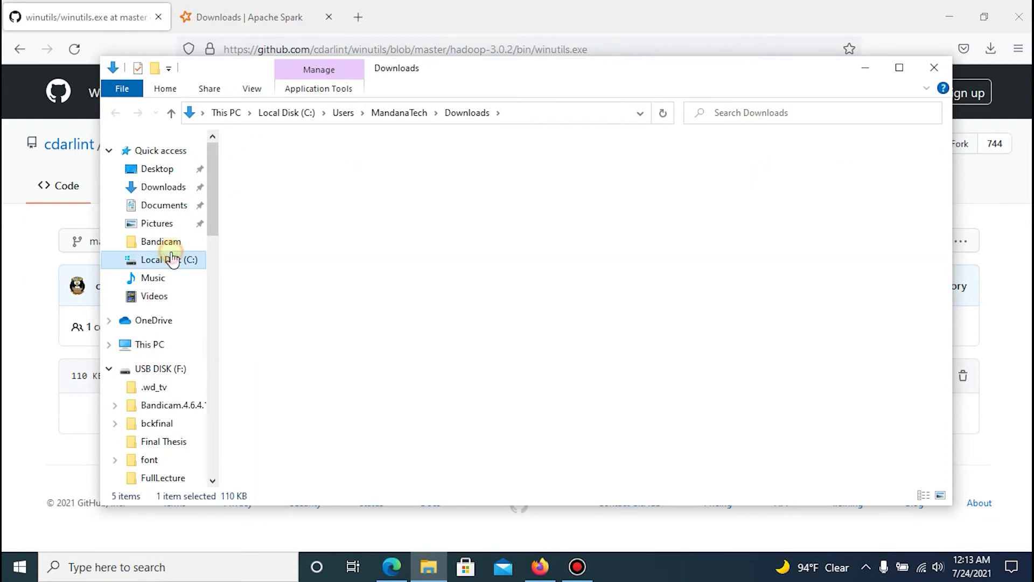
right_click(297, 335)
mouse_move(387, 493)
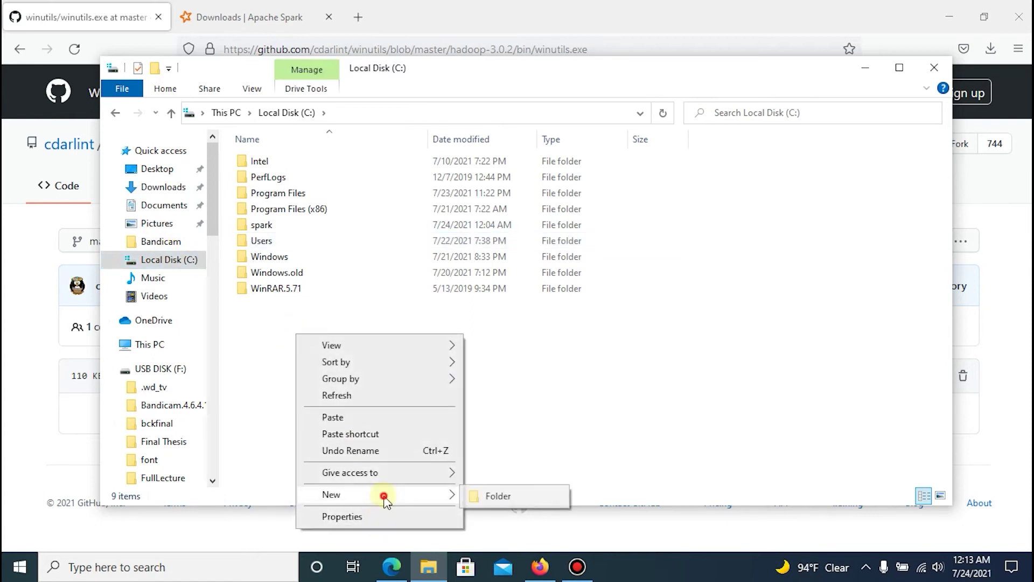
click(493, 504)
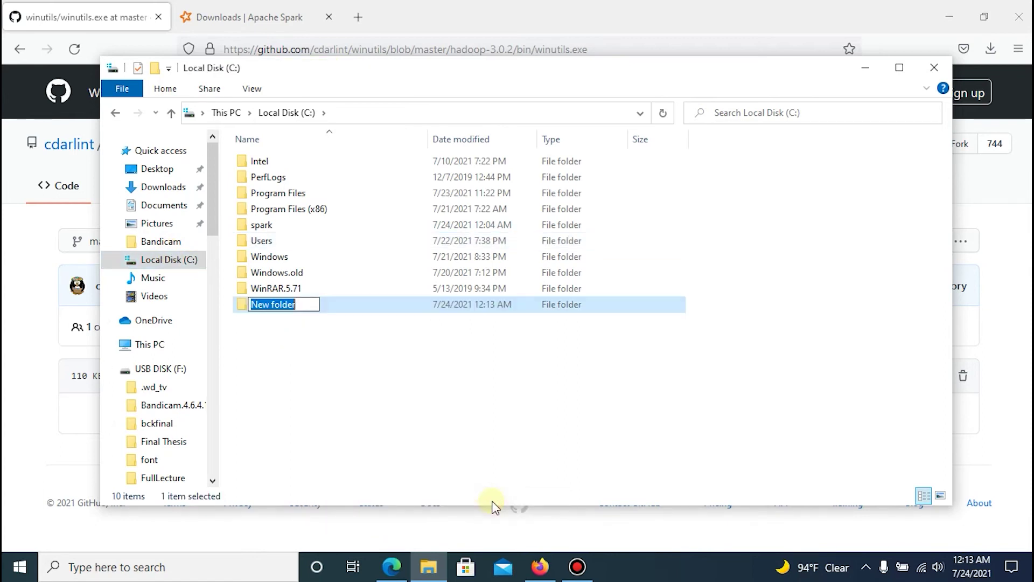
text(Hadoop)
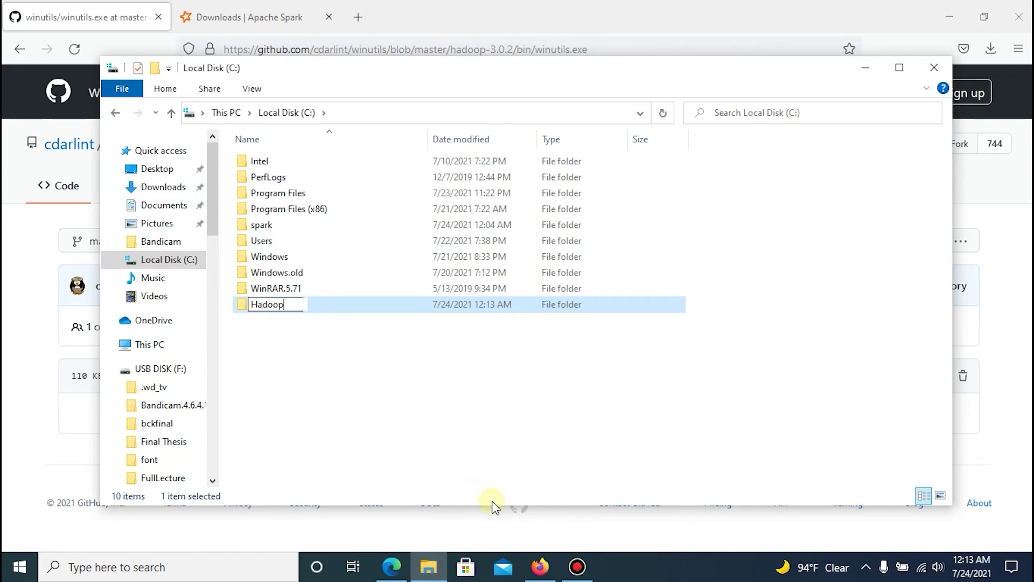
key(Return)
key(Return)
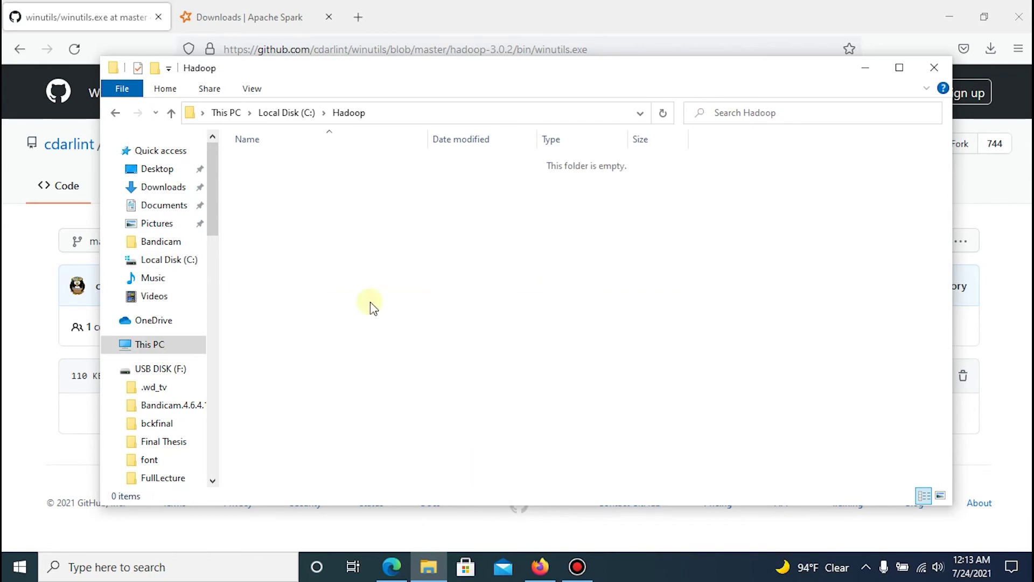
Create a bin folder inside C:\Hadoop and paste winutils.exe into it
right_click(316, 229)
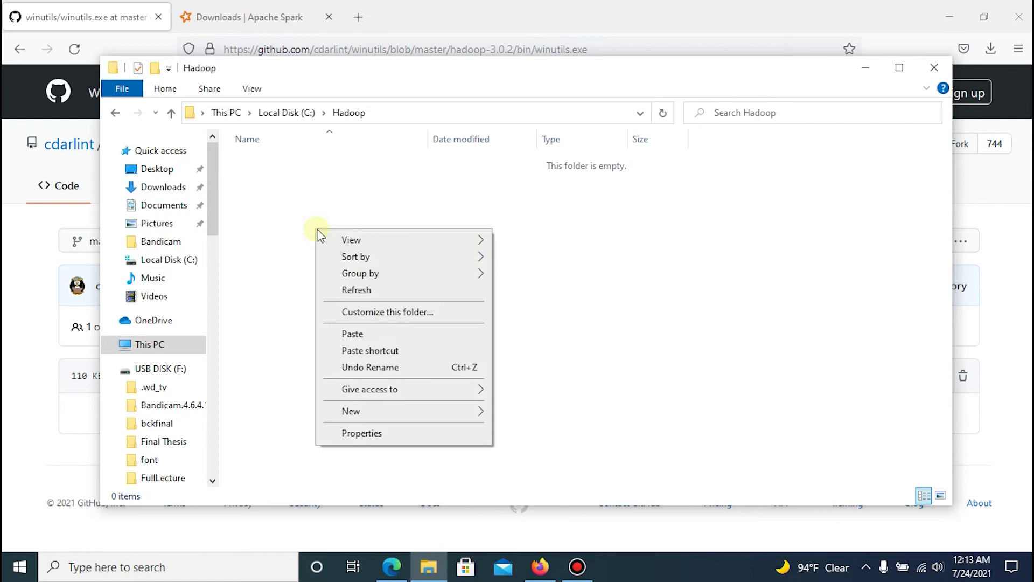
click(401, 410)
click(524, 412)
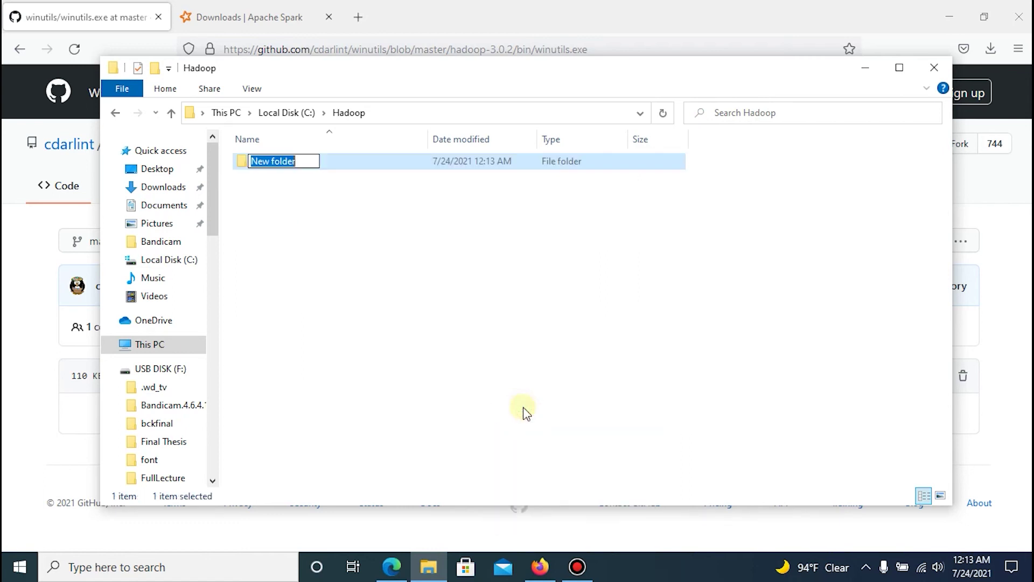
text(b)
key(Return)
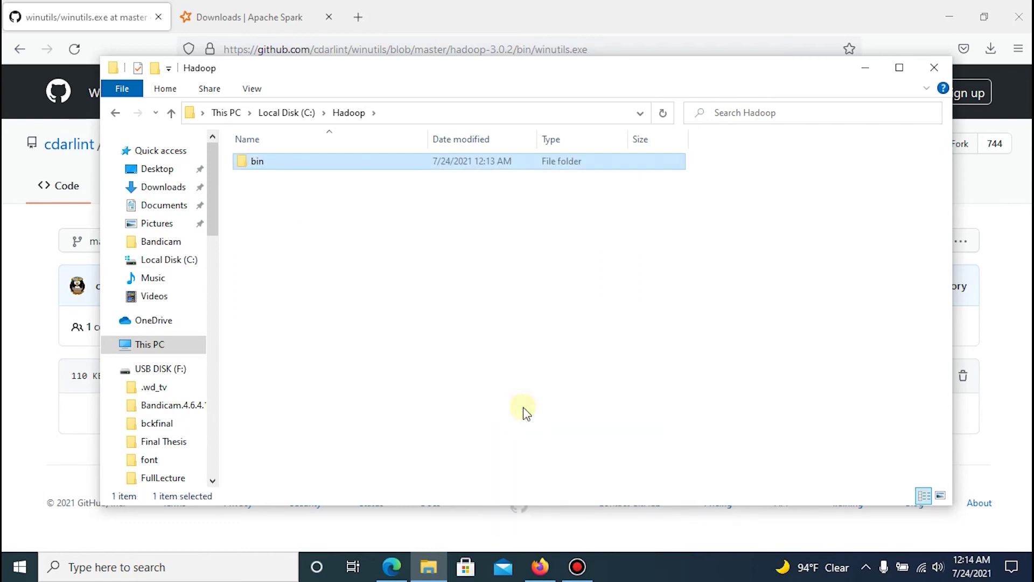
key(Return)
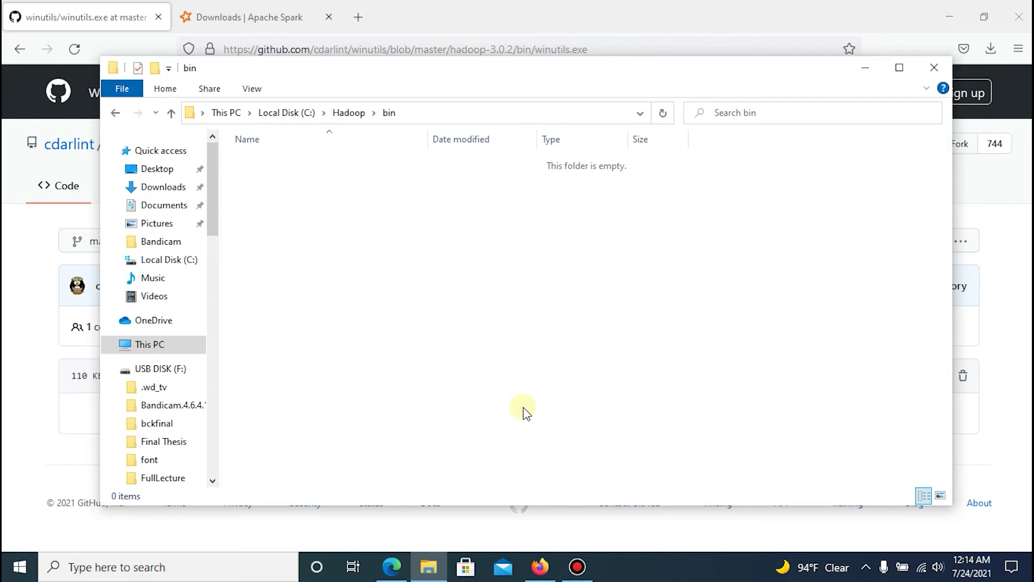
key(ctrl+v)
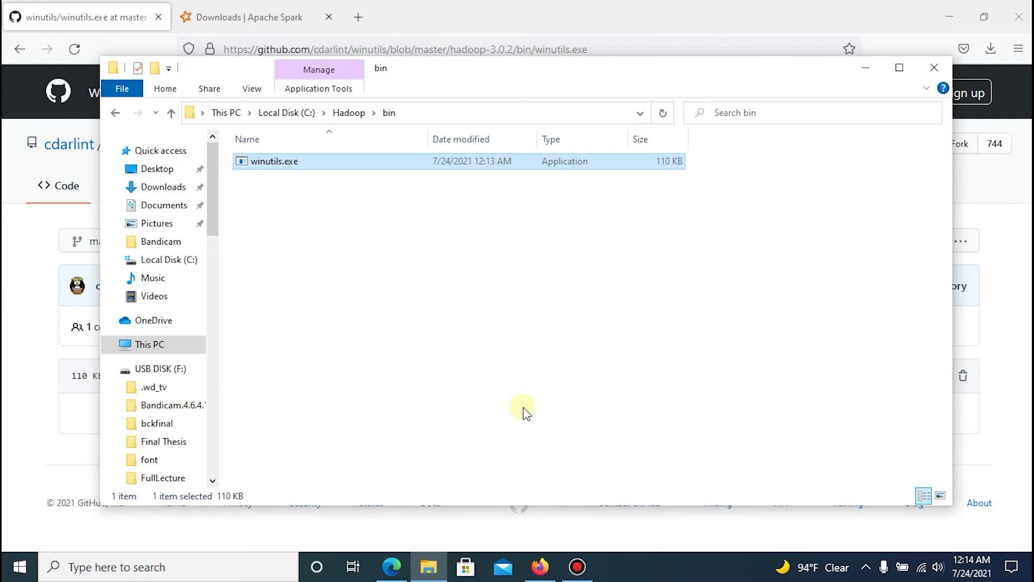
Check the contents of the spark and Hadoop folders on drive C:
click(294, 110)
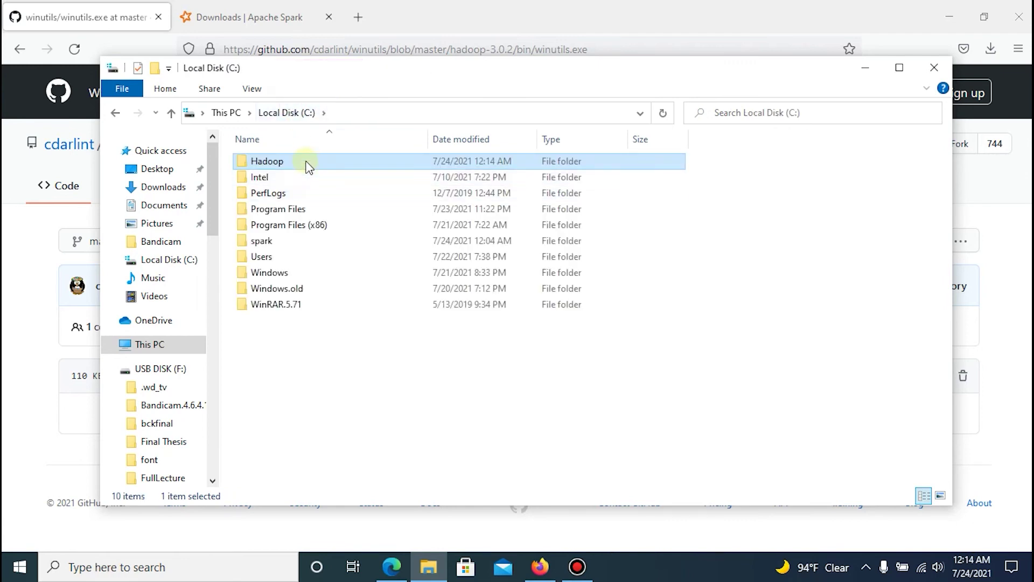
double_click(300, 246)
click(284, 115)
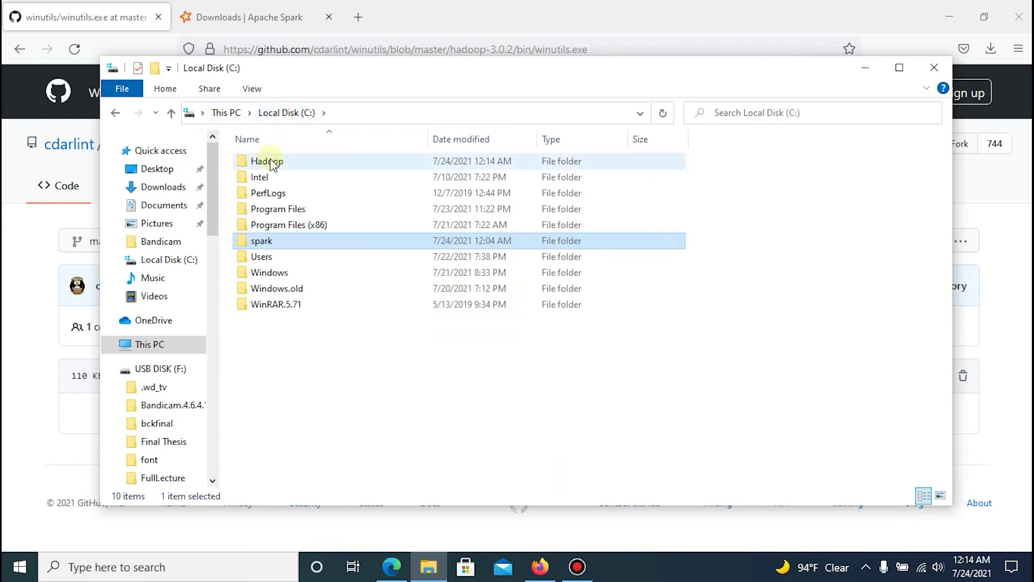
double_click(272, 163)
double_click(270, 163)
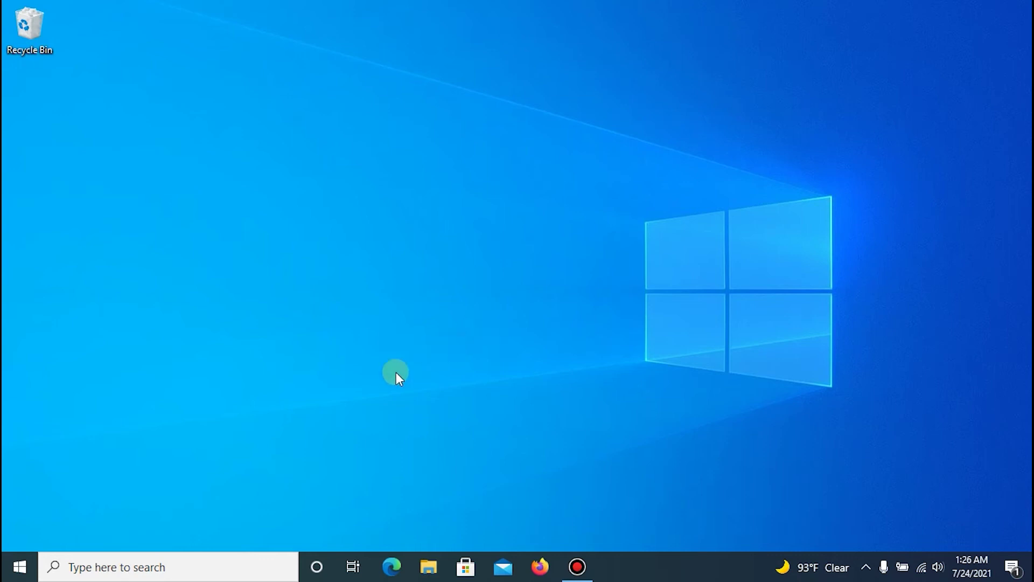
Find the Windows setting for editing system environment variables and open the Environment Variables dialog
click(229, 562)
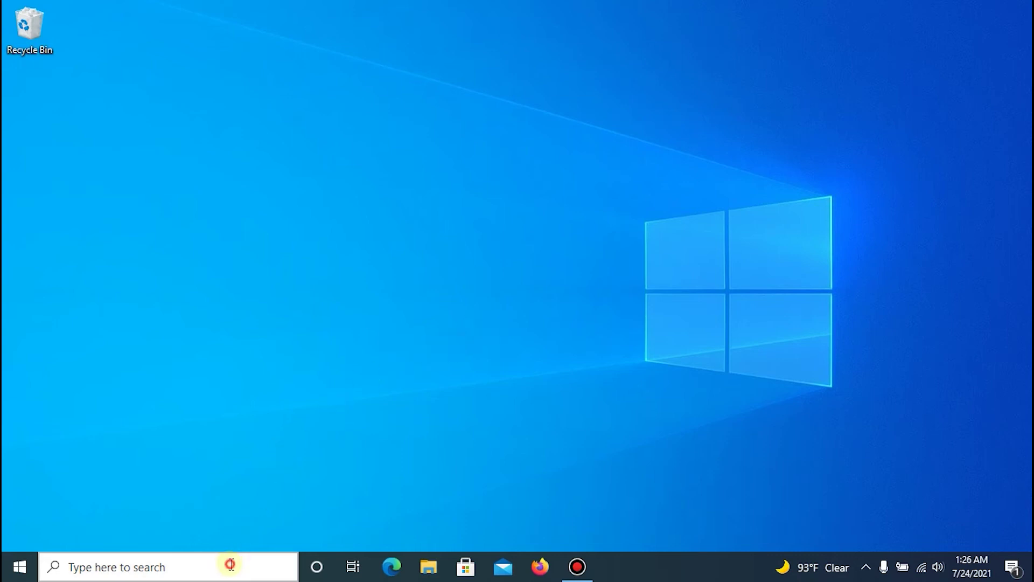
text(en)
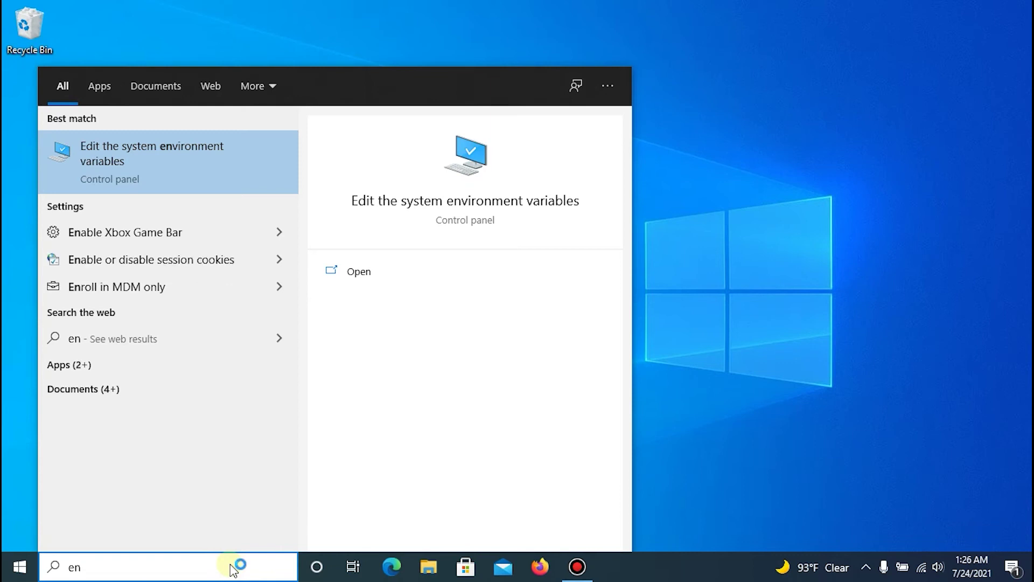
key(Return)
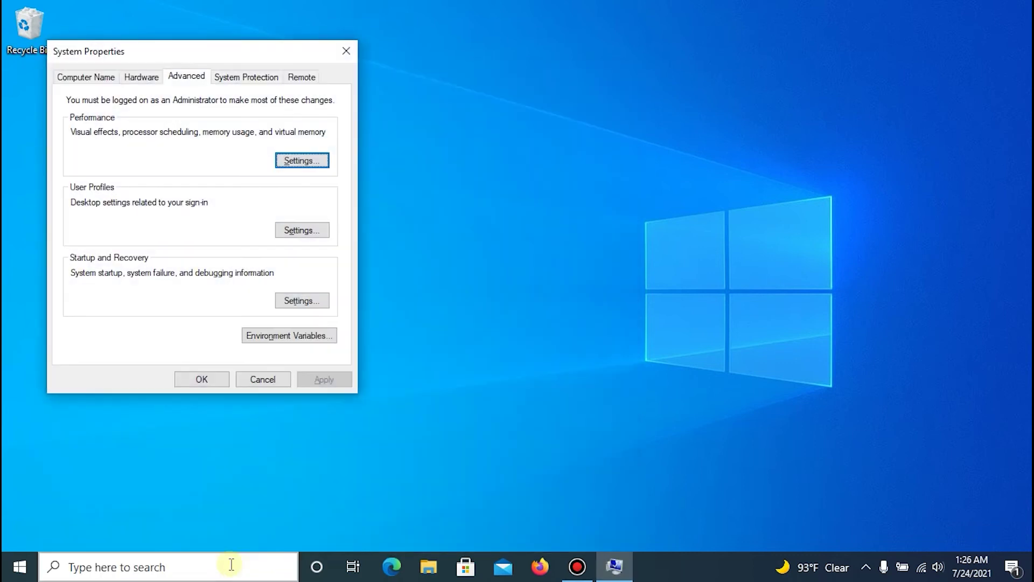
click(268, 339)
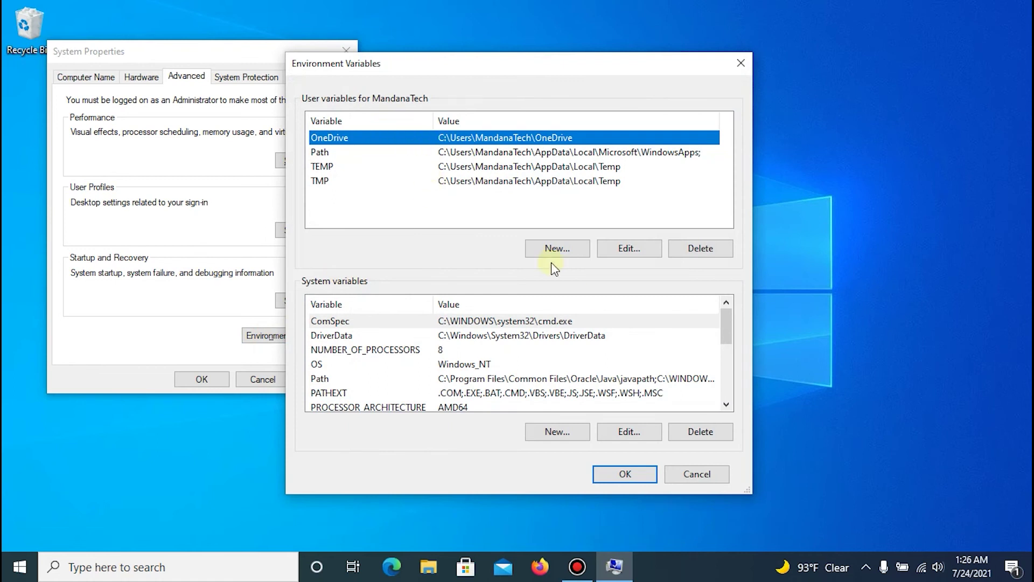
Start a new user environment variable and name it SPARK_HOME
click(565, 250)
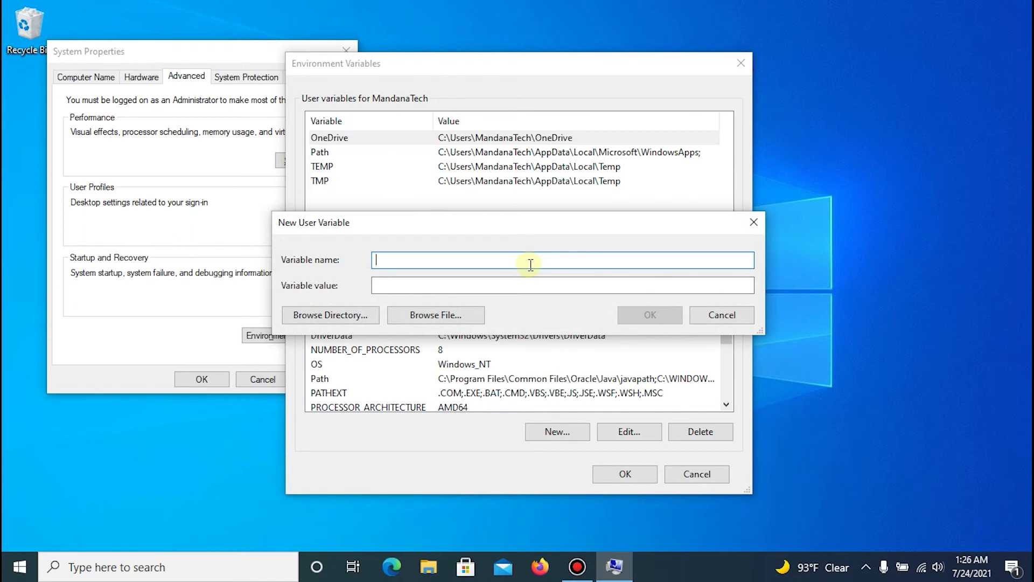
key(BackSpace)
text(s)
key(BackSpace)
text(SPARK_HOME)
Set the value of the SPARK_HOME variable to the C:\Spark folder by browsing for the directory
click(474, 287)
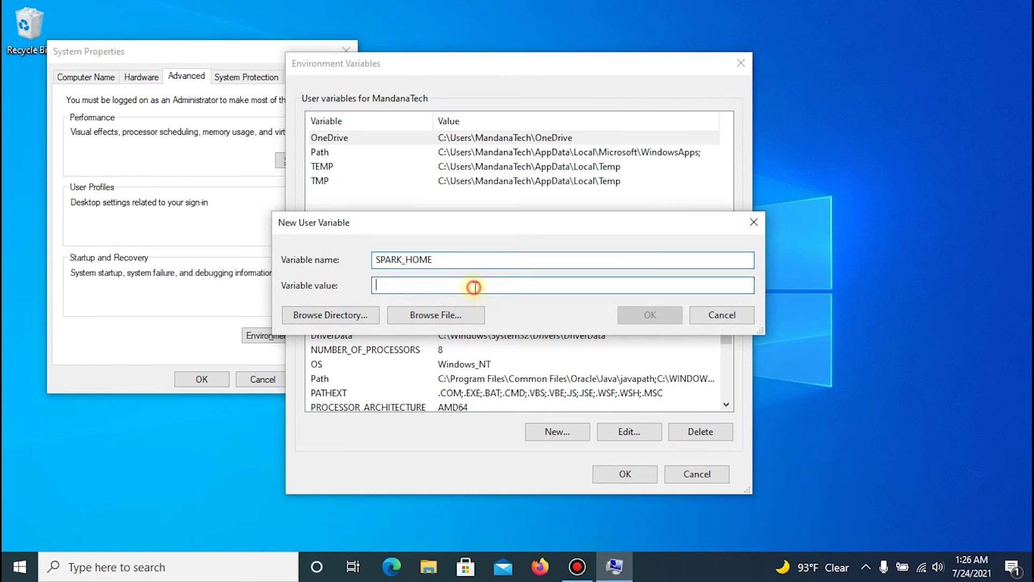
click(343, 319)
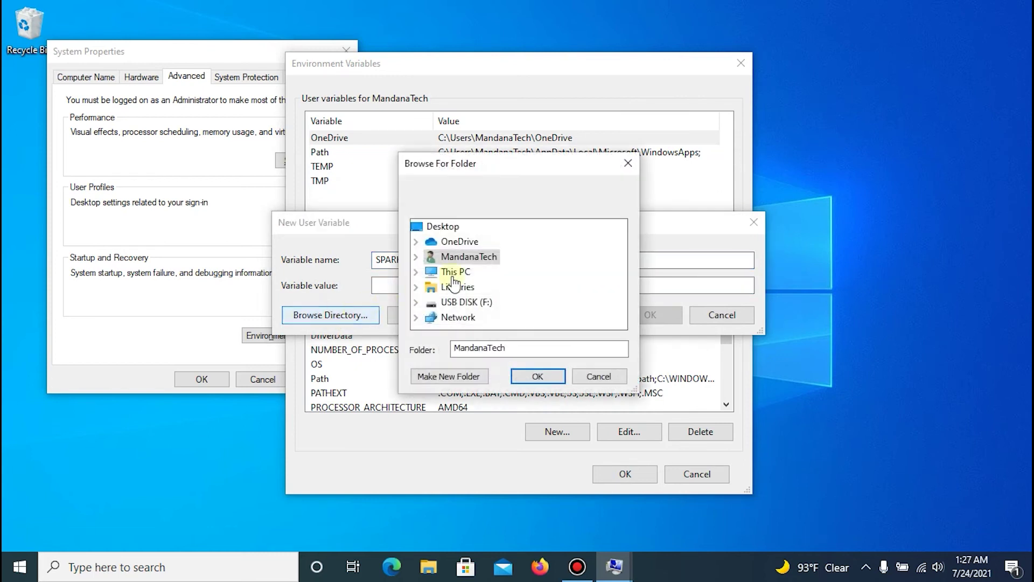
double_click(455, 276)
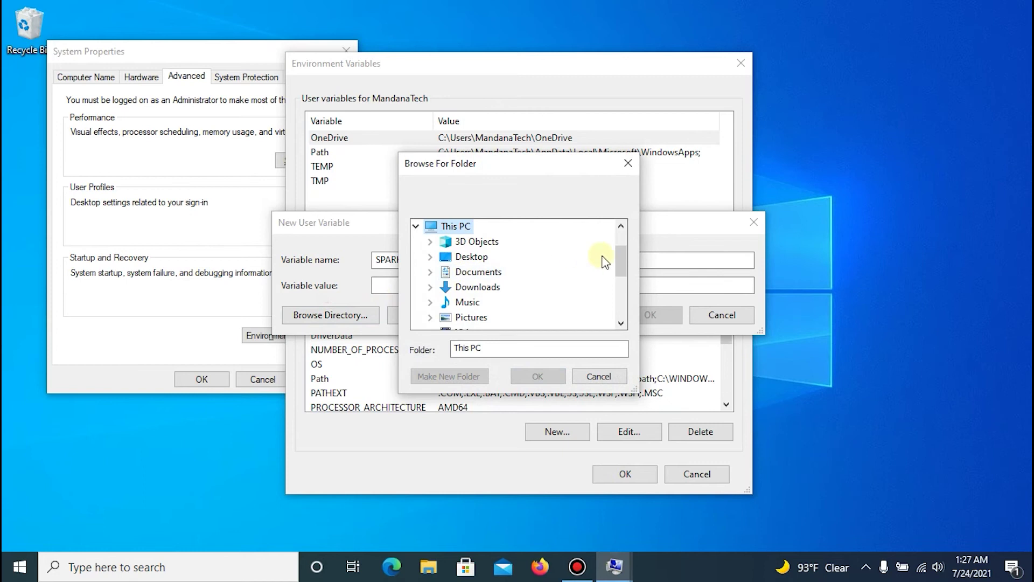
drag(618, 261, 618, 278)
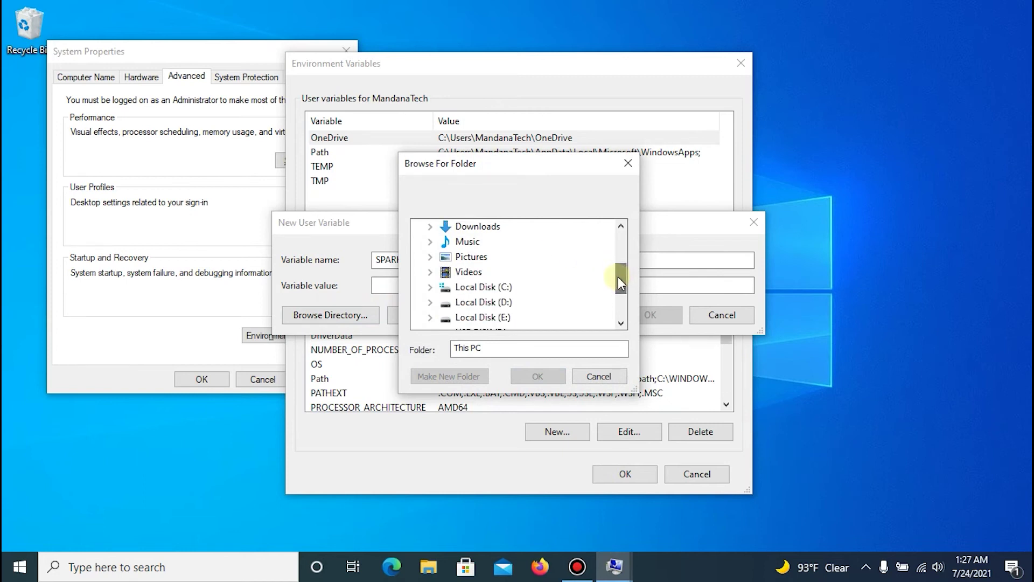
double_click(496, 287)
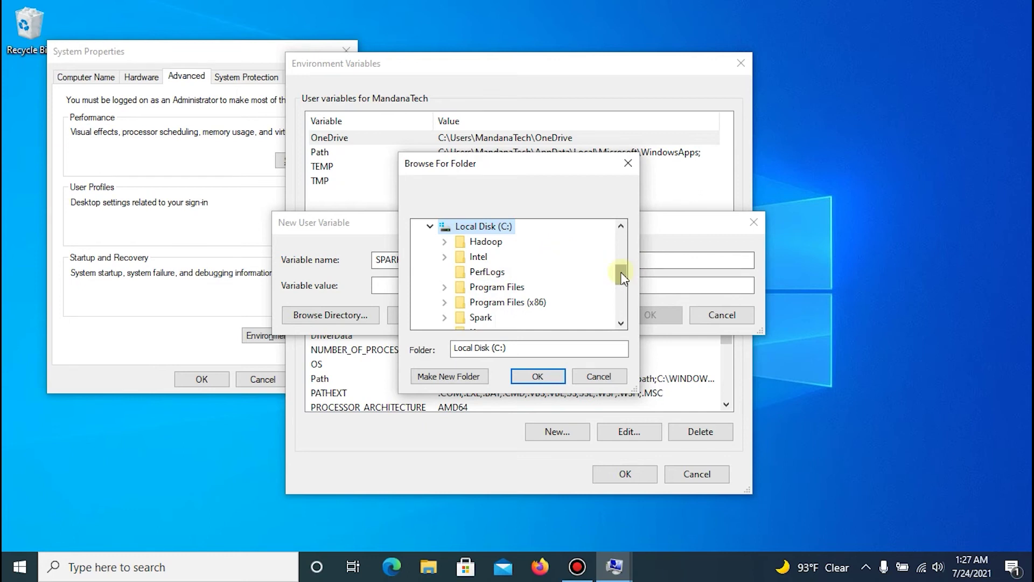
double_click(480, 317)
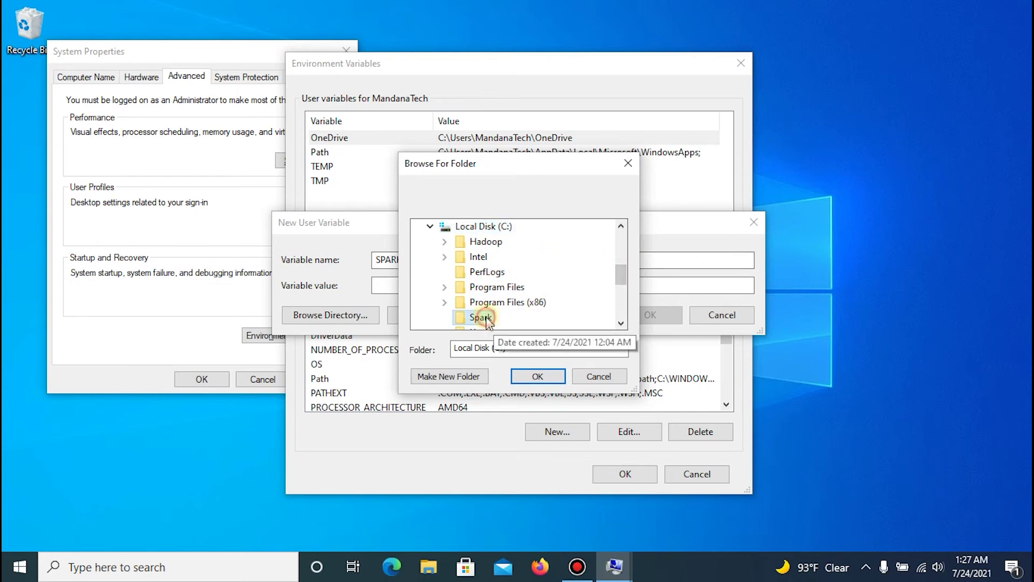
click(539, 376)
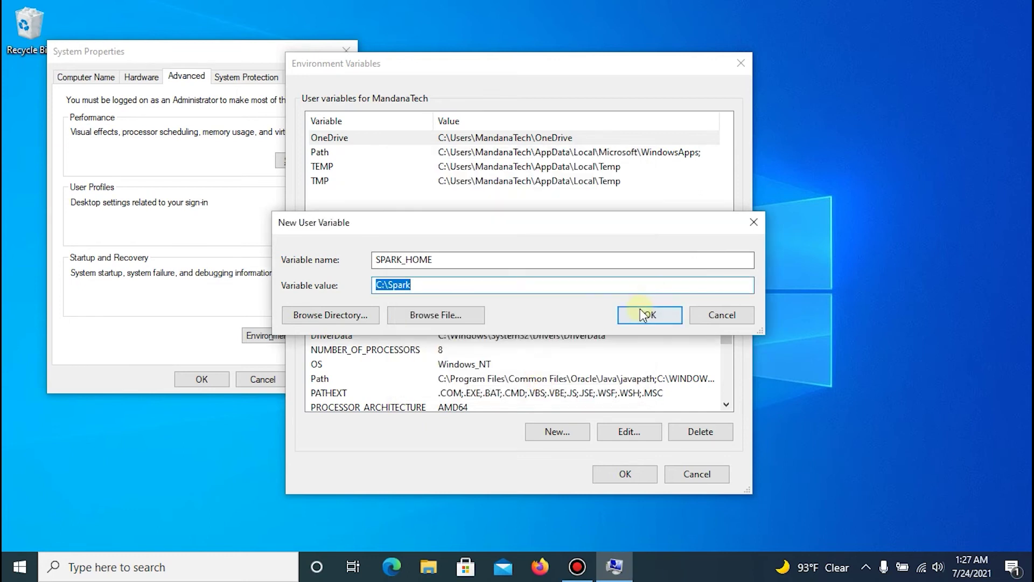
Save the SPARK_HOME variable and start another new user variable named HADOOP_HOME
click(640, 313)
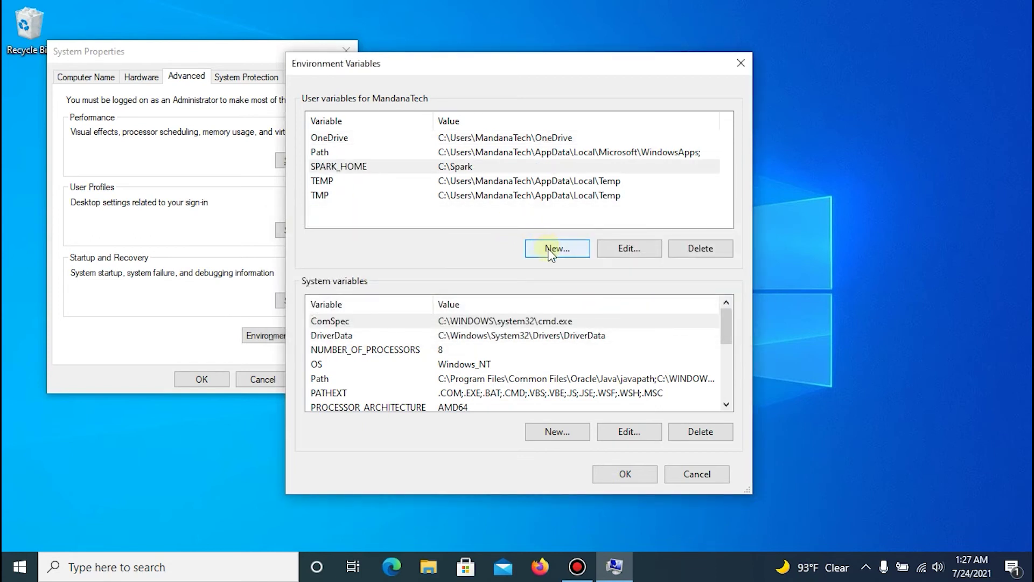
click(551, 252)
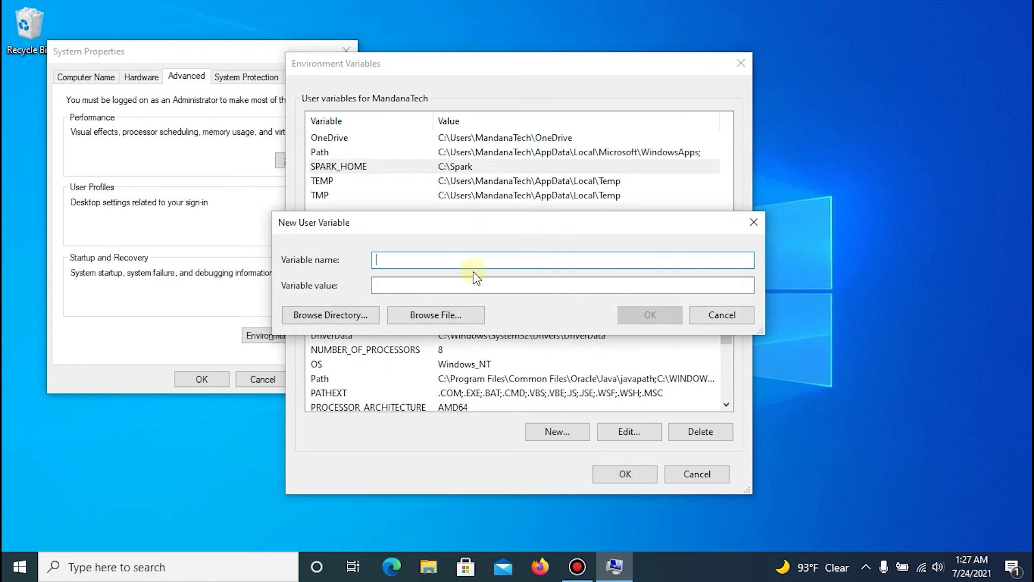
text(h)
key(BackSpace)
text(HADOOP_HOME)
Set the HADOOP_HOME value to the C:\Hadoop folder by browsing for the directory, and save the variable
click(346, 317)
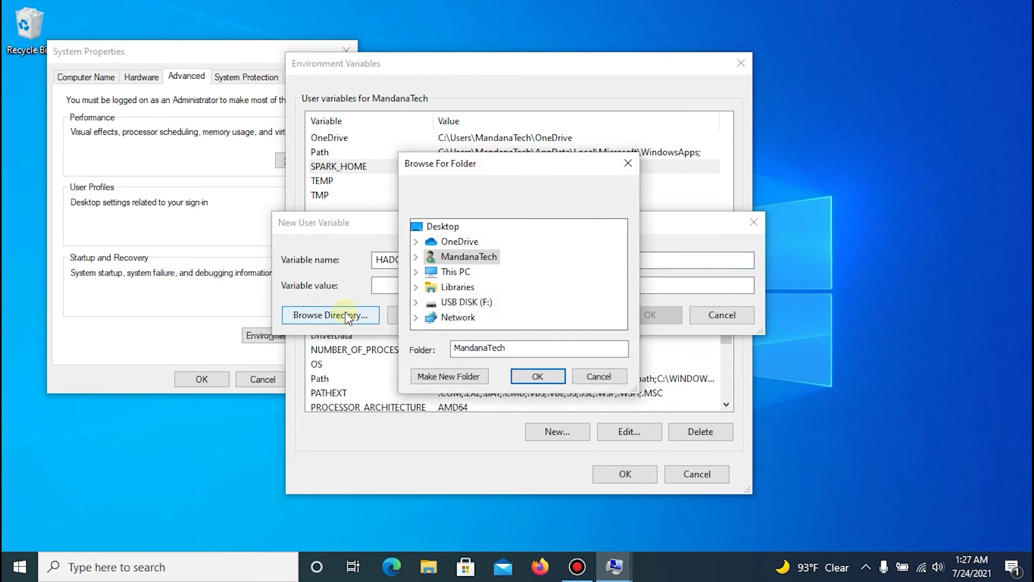
double_click(462, 275)
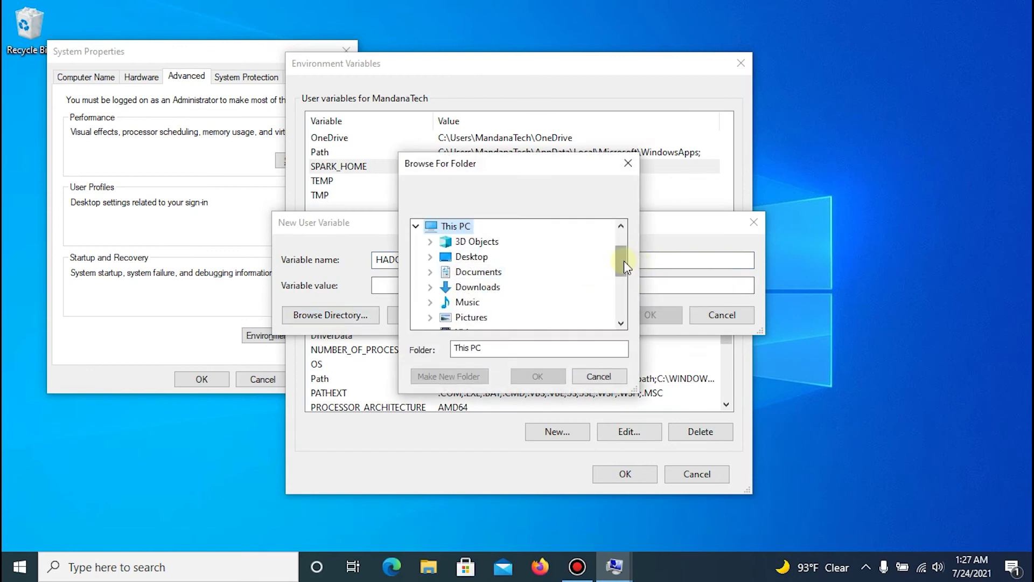
drag(624, 263, 626, 278)
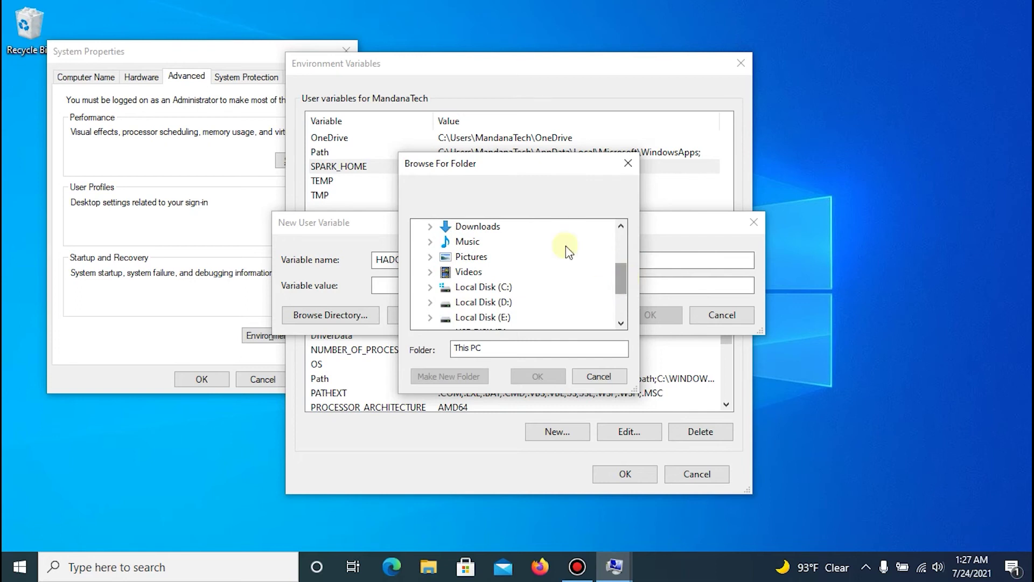
double_click(479, 287)
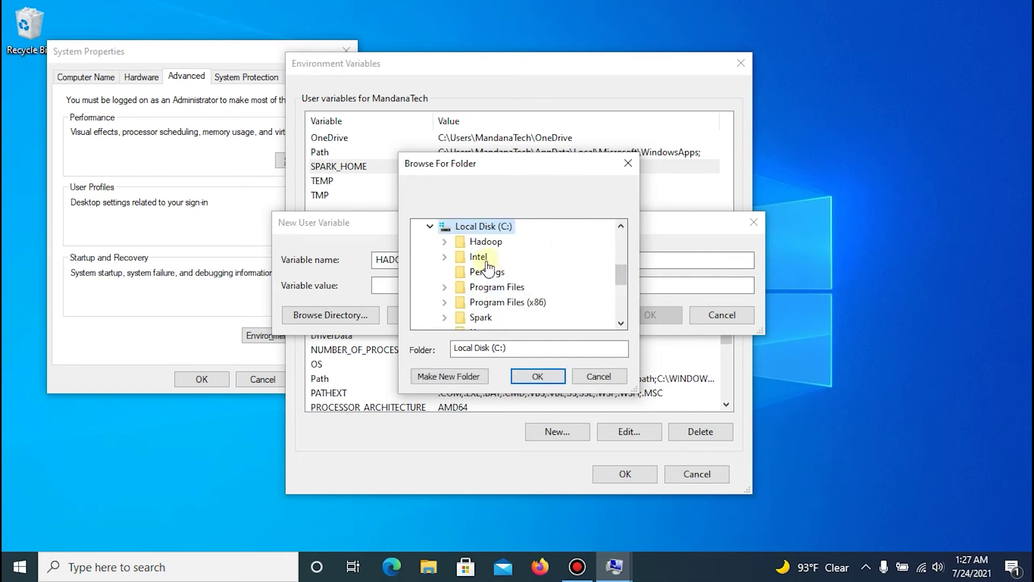
double_click(482, 242)
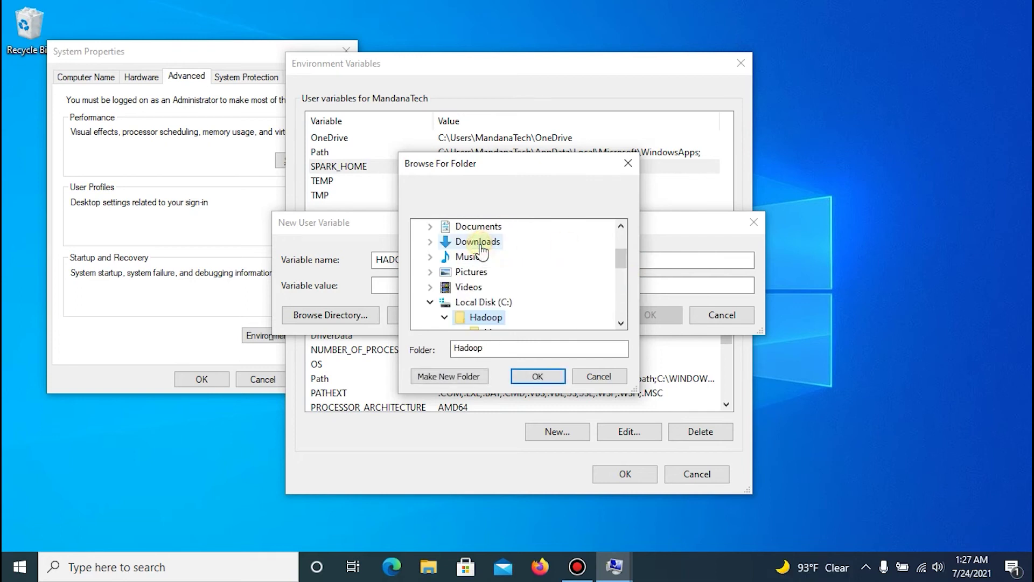
click(538, 377)
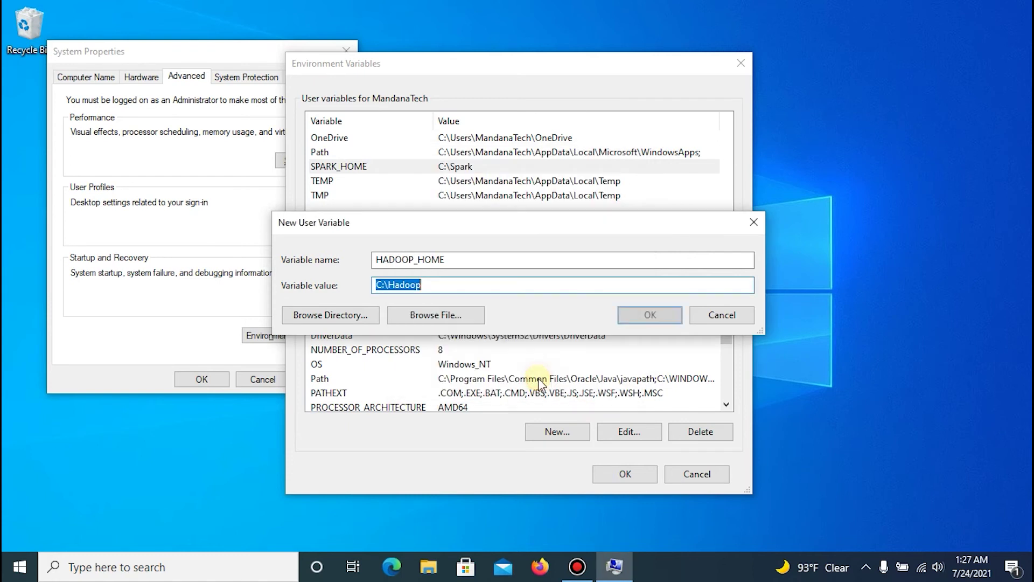
click(643, 315)
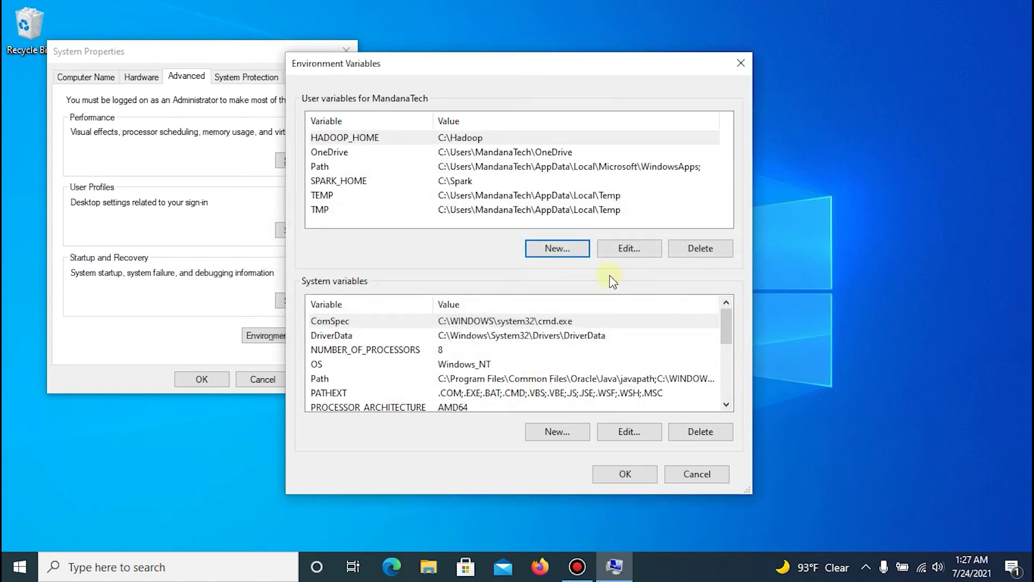
Start a new user environment variable and name it JAVA_HOME
click(556, 248)
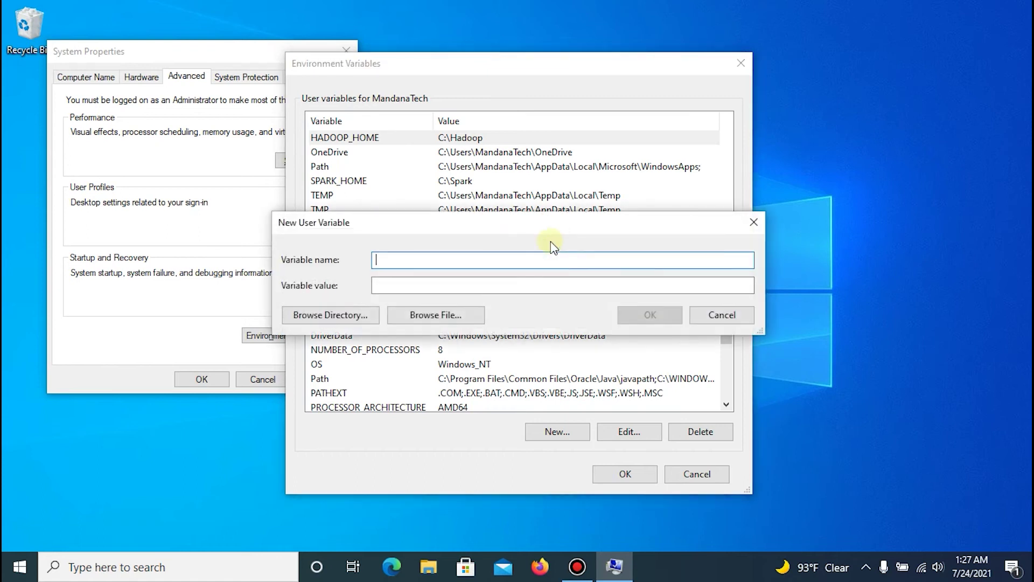
text(JAVA_HOME)
key(Tab)
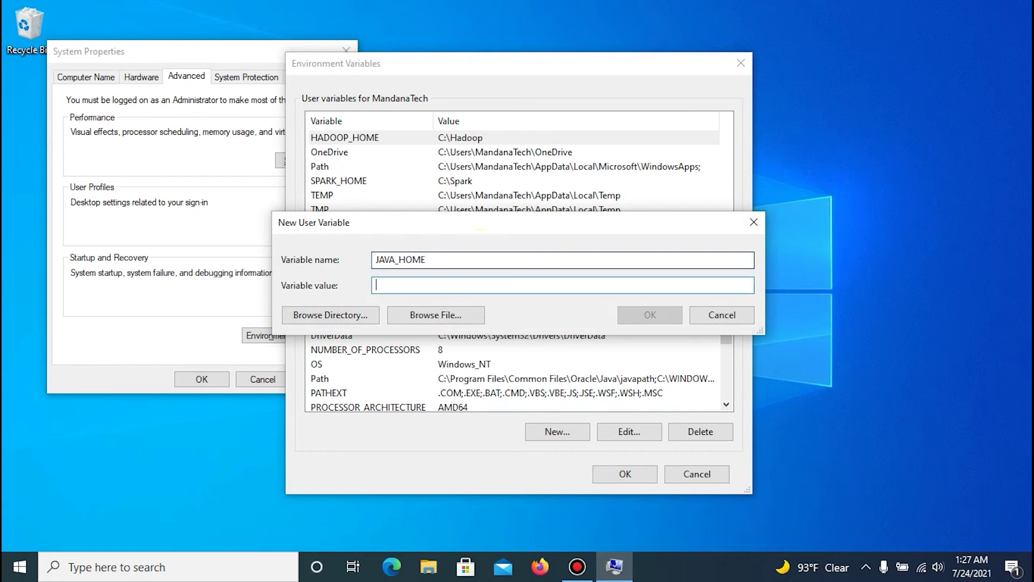
Set the JAVA_HOME value to the C:\Program Files\Java\jdk-11.0.12 folder by browsing for the directory, and save the variable
click(303, 318)
double_click(455, 271)
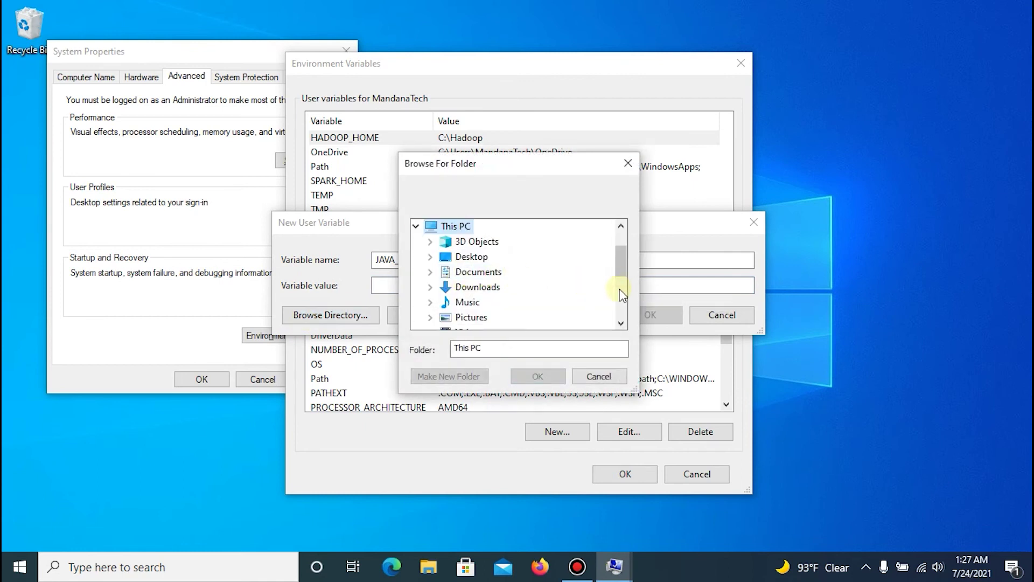
scroll(618, 288, down, 2)
double_click(488, 258)
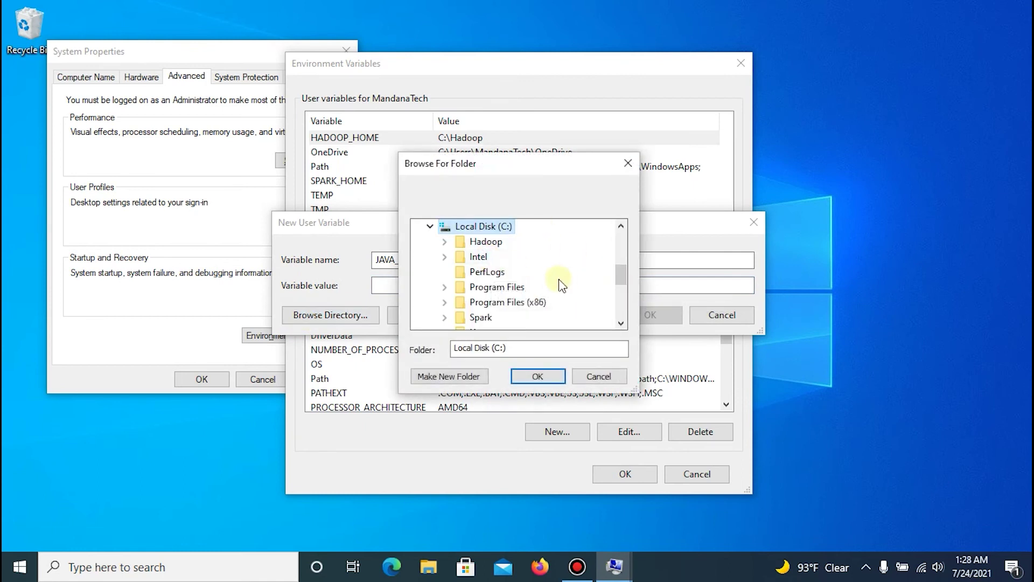
double_click(494, 289)
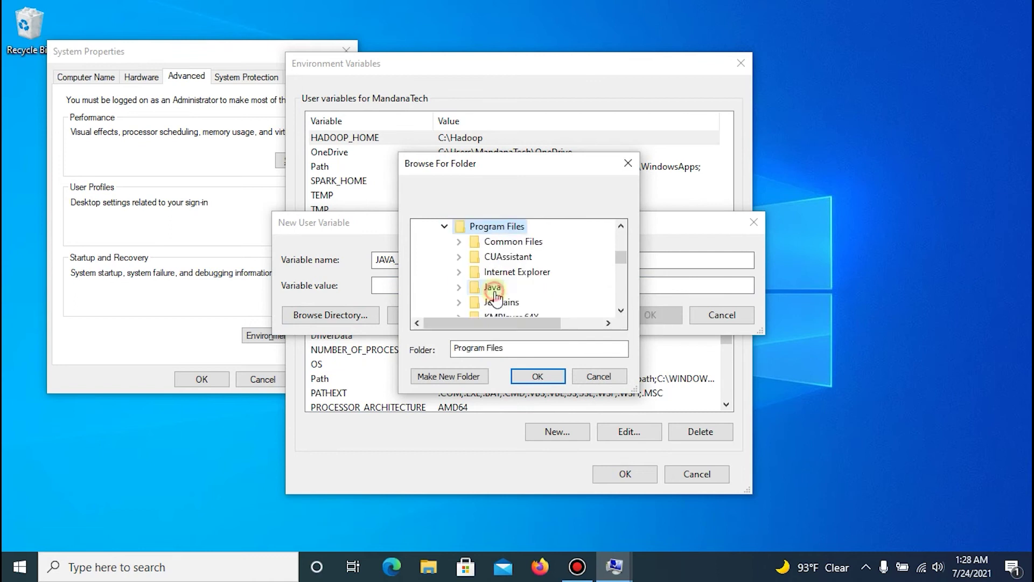
double_click(491, 301)
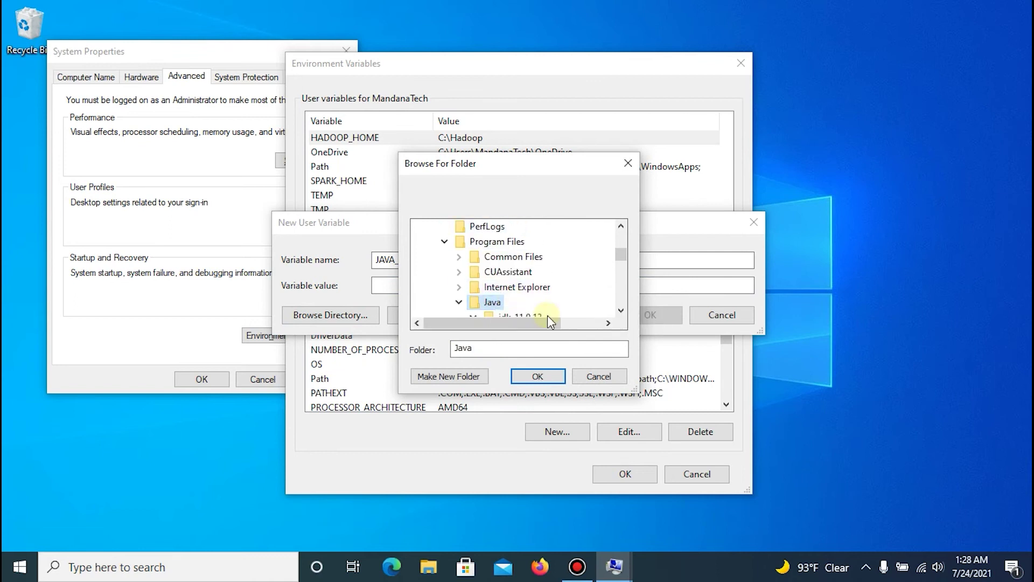
click(621, 311)
click(621, 311)
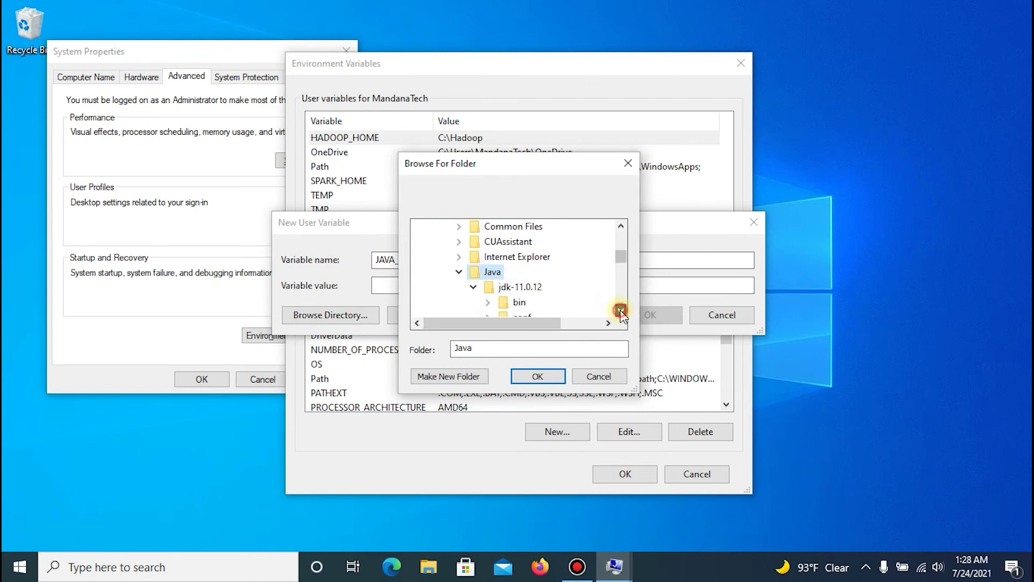
click(515, 291)
click(537, 377)
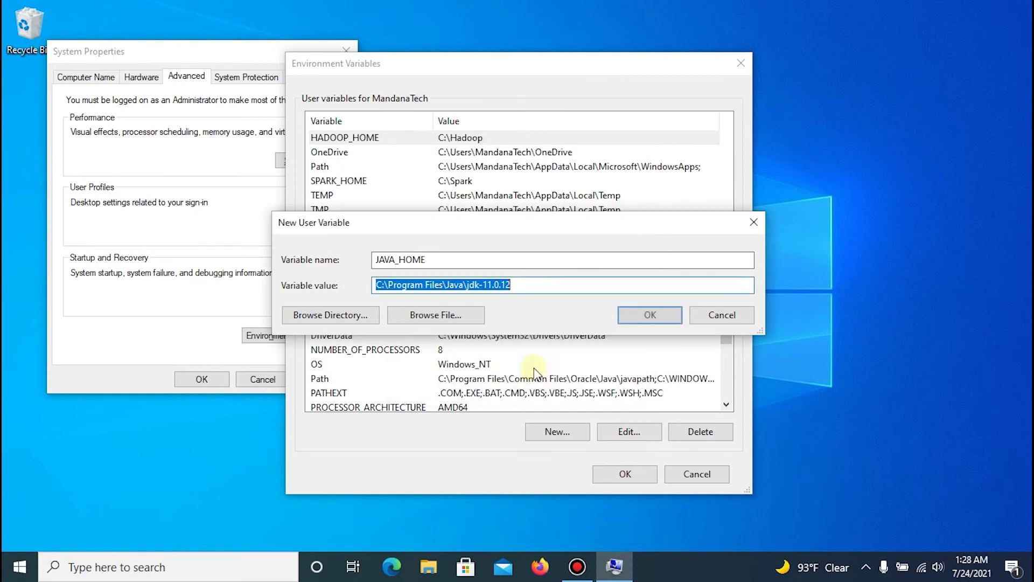
click(650, 315)
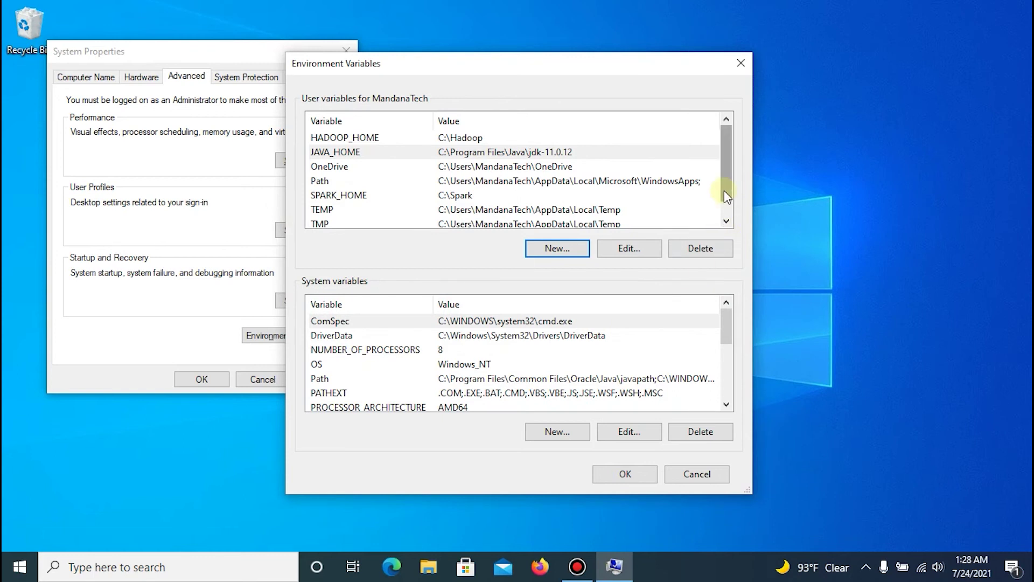
Edit the user Path variable and add a new entry %SPARK_HOME%\bin
click(506, 182)
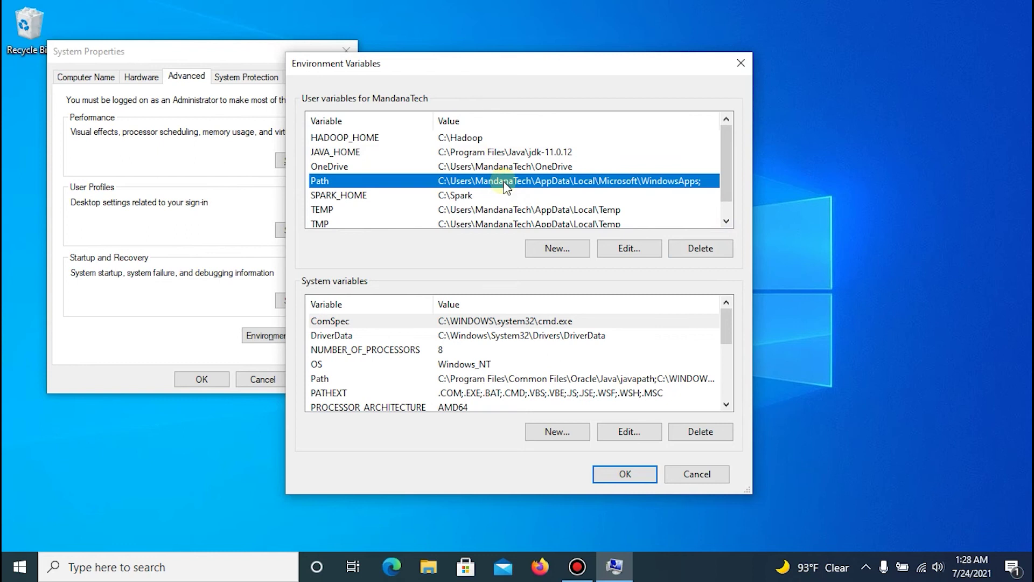
click(628, 253)
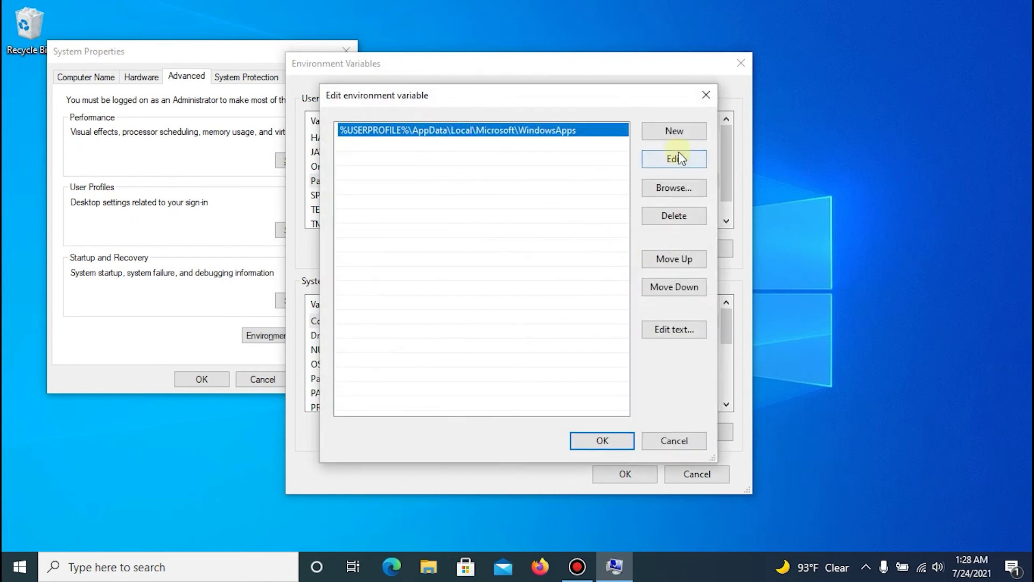
click(673, 134)
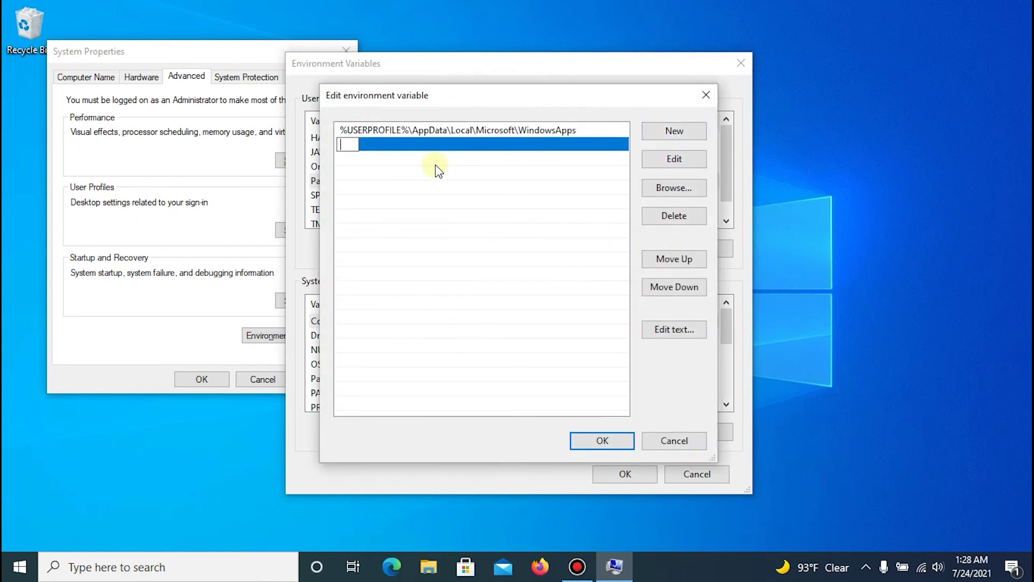
text(%SPARK_HOME)
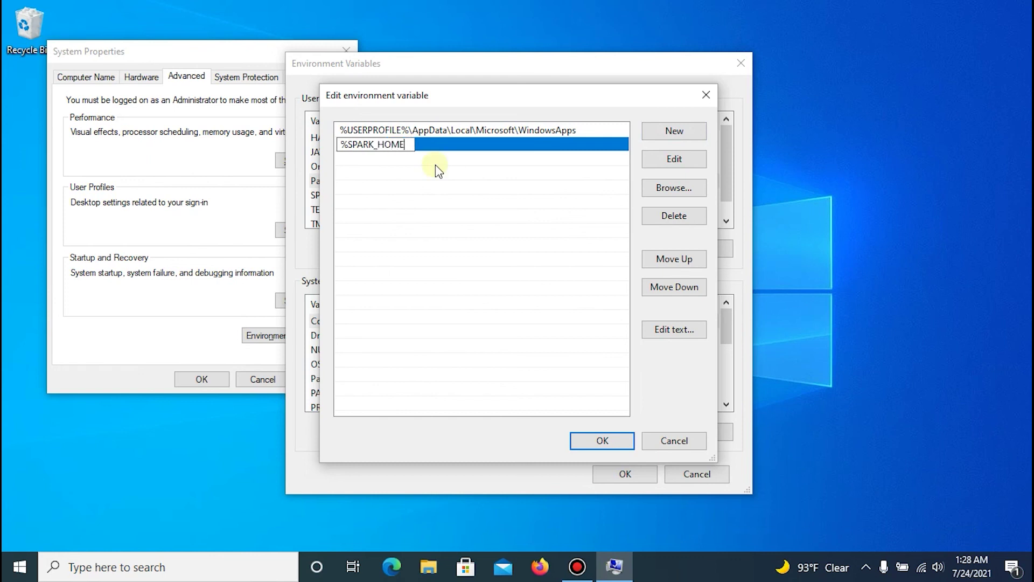
text(%)
text(\bin)
Add the entry %JAVA_HOME%\bin to the user Path variable and save all environment variable and system property changes
click(656, 130)
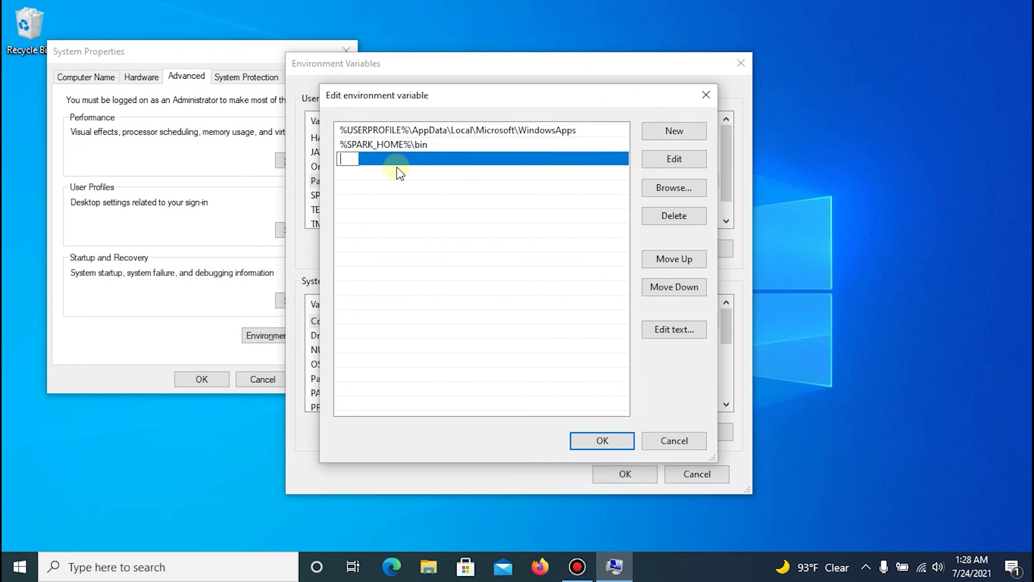
text(%JAVA_HOME)
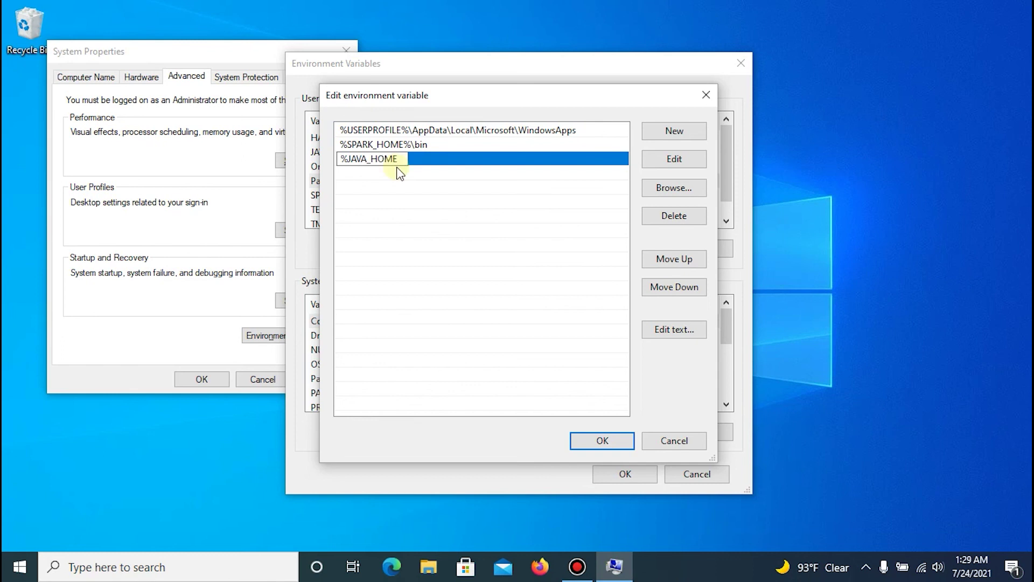
text(%\BIN)
key(BackSpace)
key(BackSpace)
key(BackSpace)
text(bin)
click(603, 439)
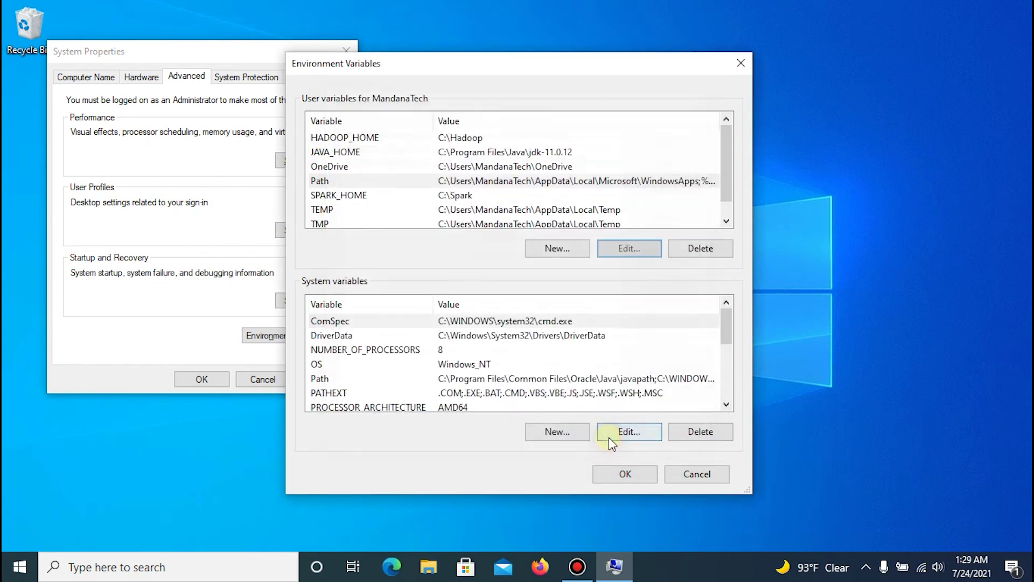
click(606, 470)
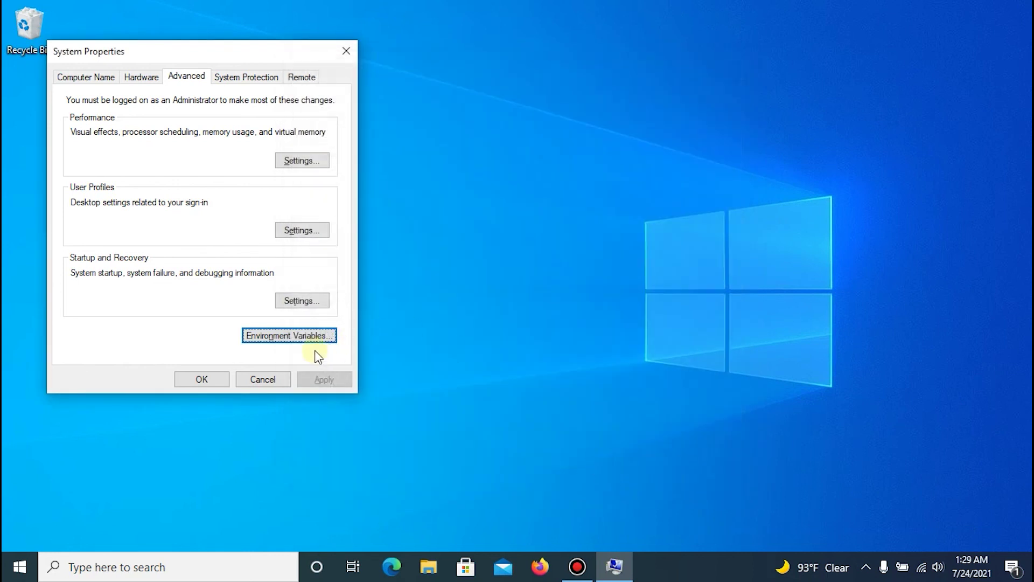
click(196, 380)
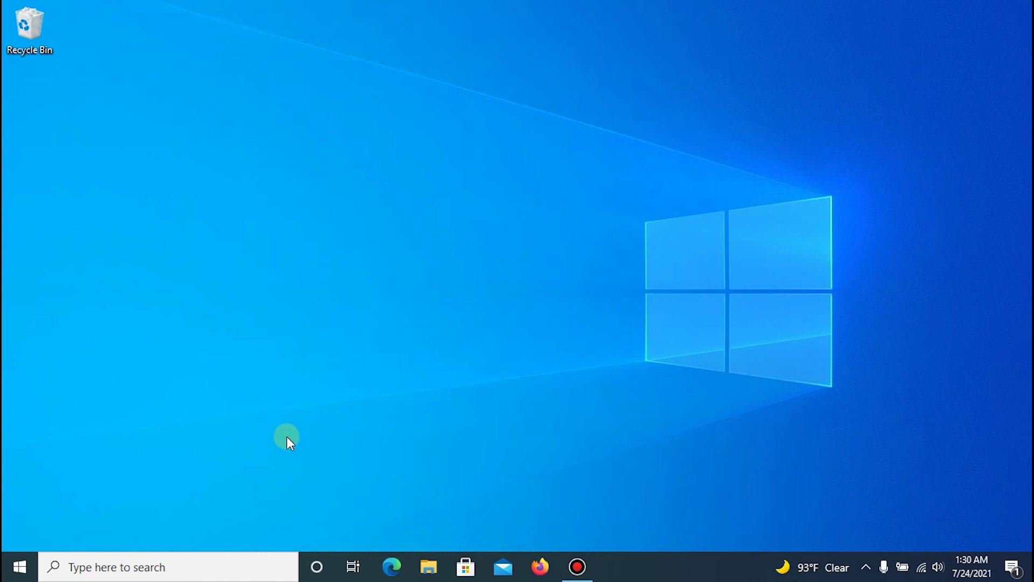
Open a Command Prompt and run spark-shell to test the Spark installation
click(240, 572)
text(cmd)
key(Return)
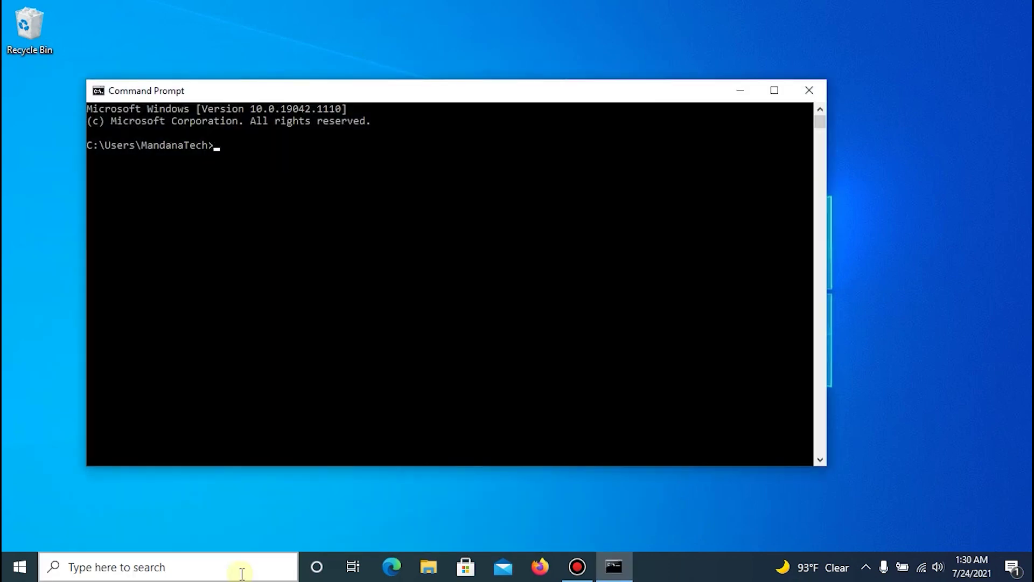
text(spark-shell)
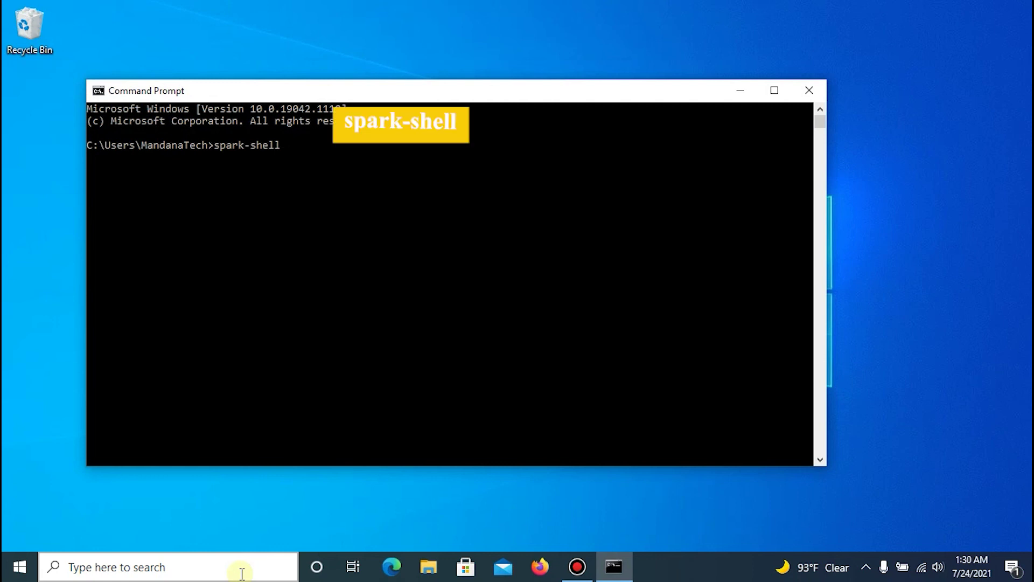
key(Return)
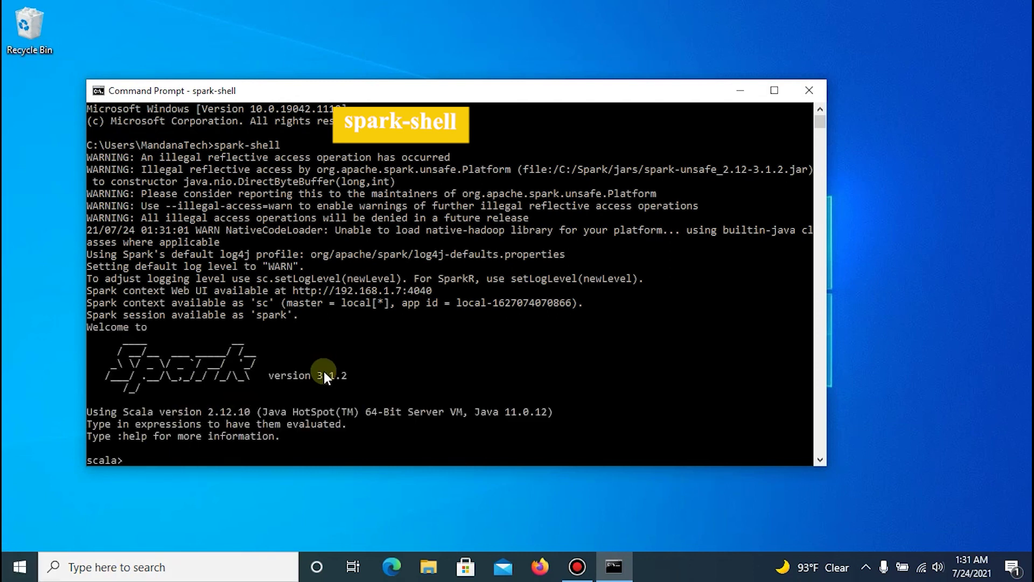
drag(350, 376, 118, 350)
click(398, 436)
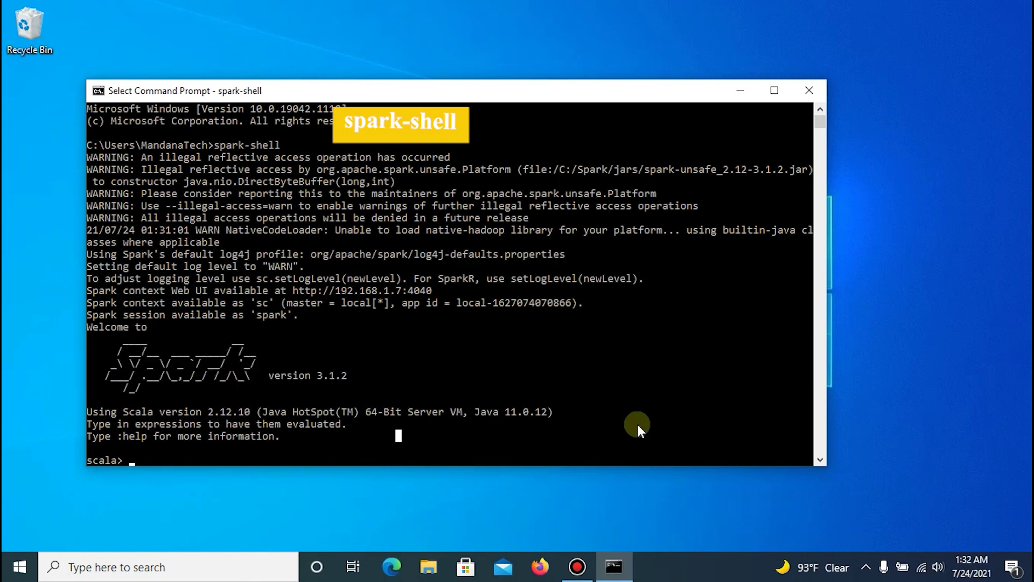
Switch to Firefox and open the Spark web UI at localhost:4040
click(537, 569)
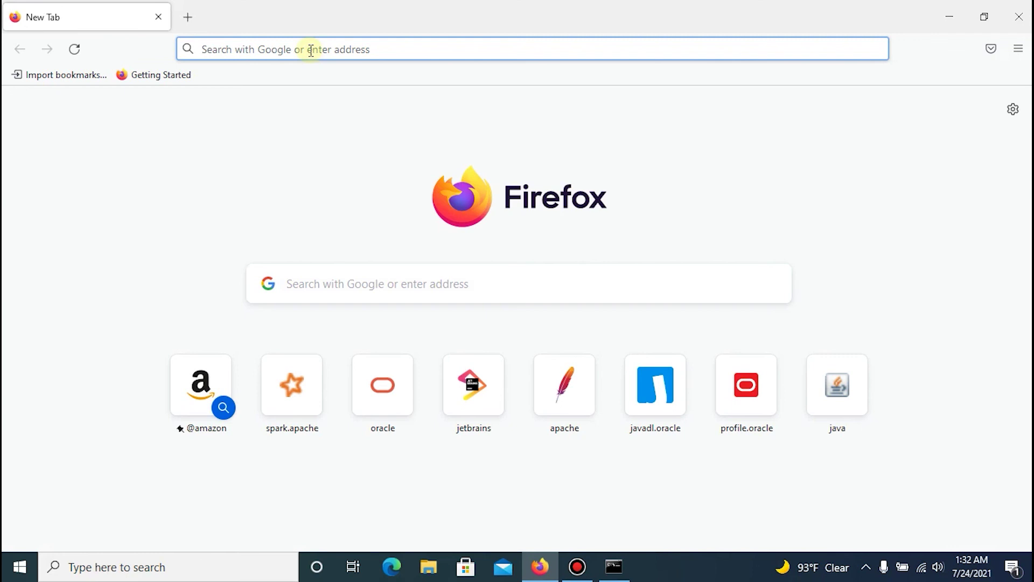
text(localhost)
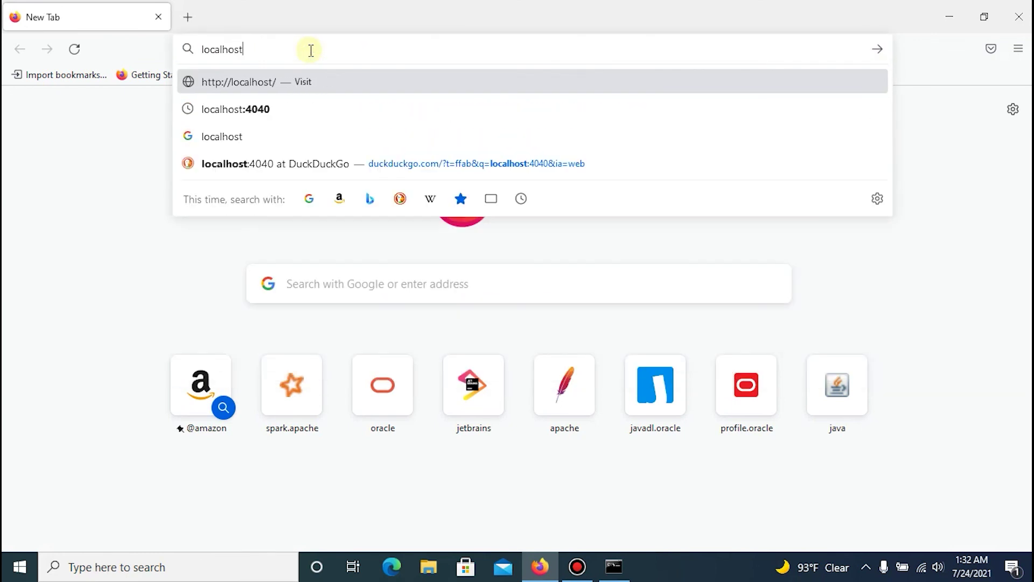
text(:4040)
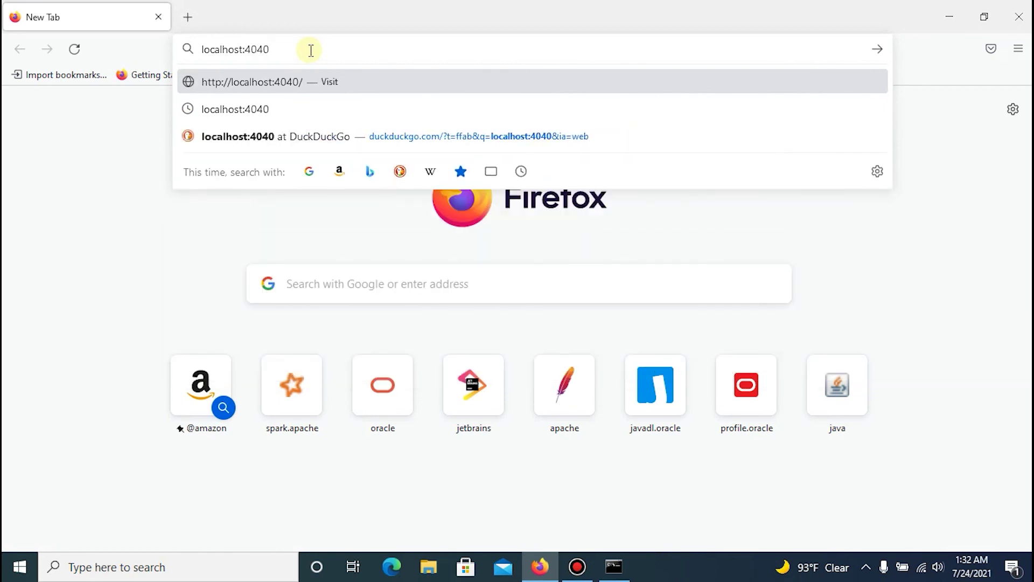
key(Return)
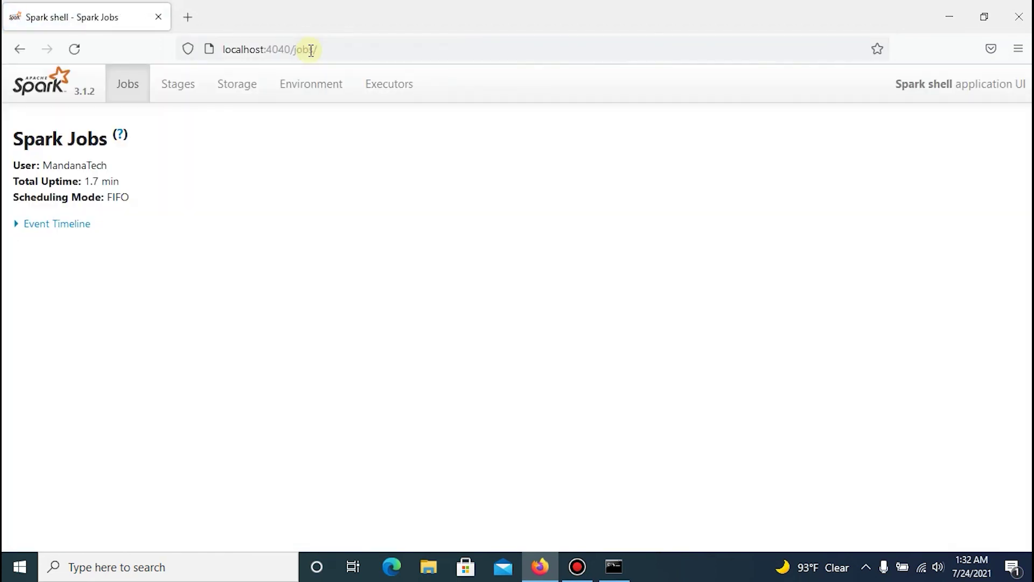
Open the Executors page of the Spark web UI
click(311, 51)
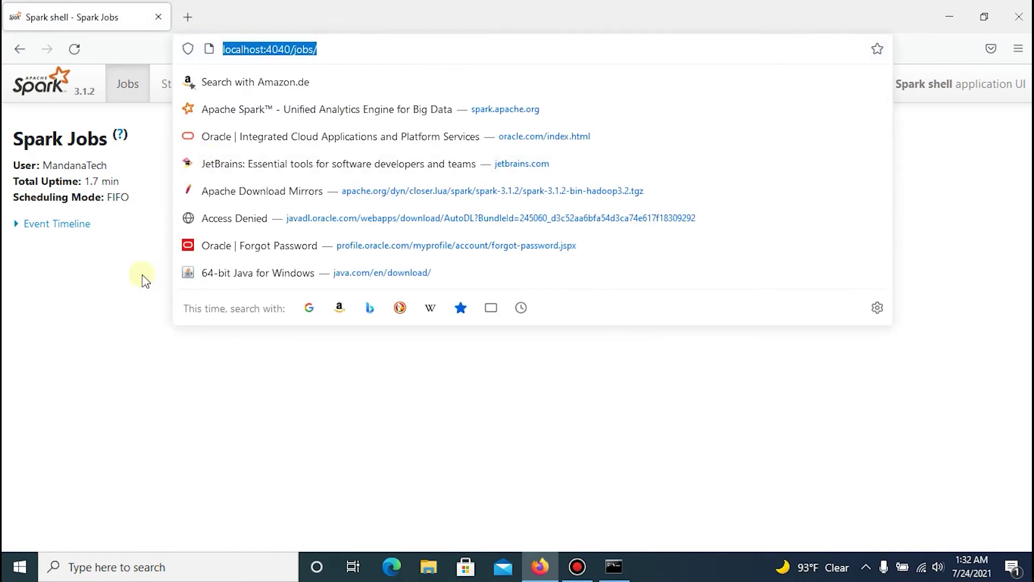
click(143, 272)
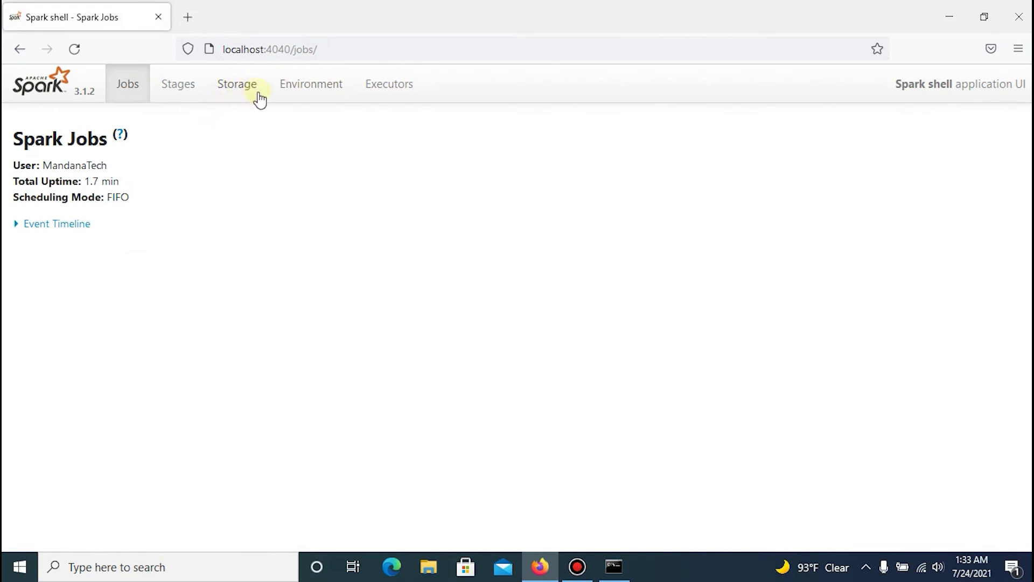
click(387, 92)
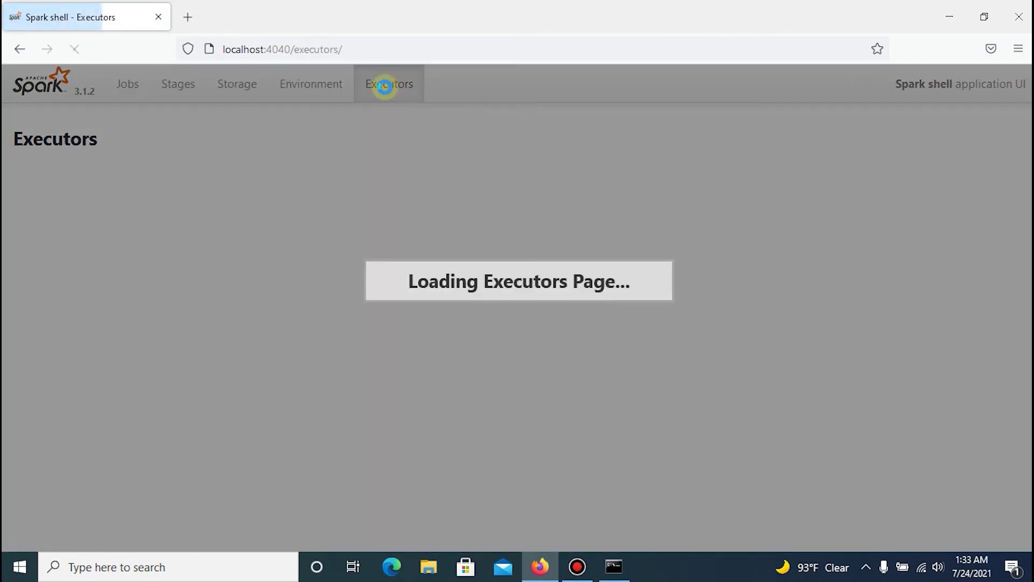